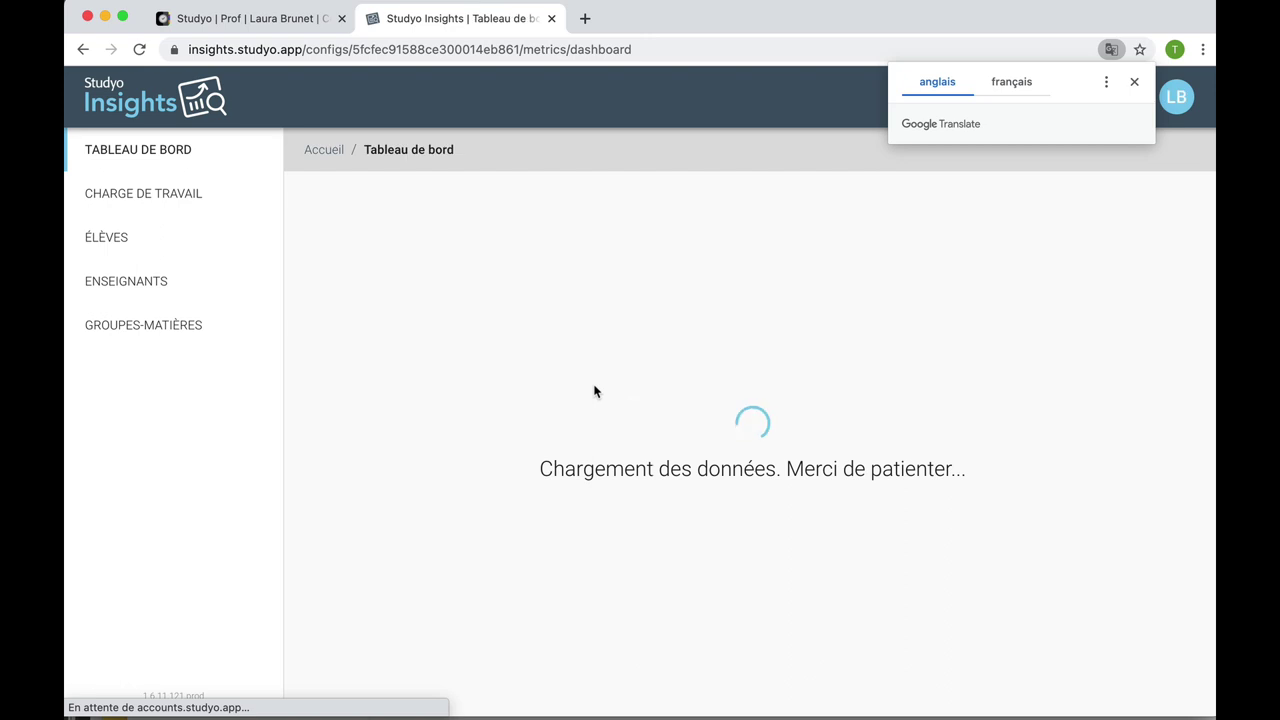
# Dismiss the translation prompt and look over the teacher's dashboard of weekly tasks and published tasks.
pyautogui.click(1136, 85)
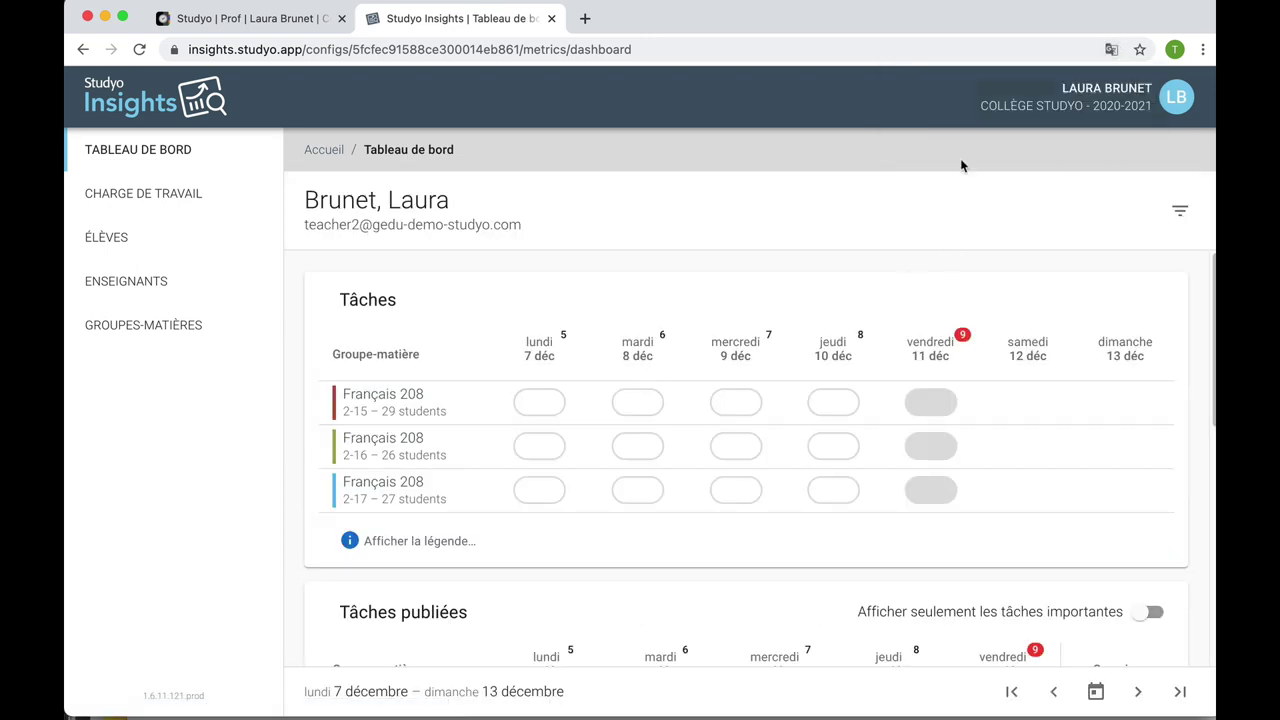
pyautogui.moveTo(762, 395)
pyautogui.scroll(-3, 938, 403)
pyautogui.scroll(-3, 938, 405)
pyautogui.scroll(6, 938, 407)
# Go to the school's management area and open its external accounts page (Comptes externes).
pyautogui.click(1183, 100)
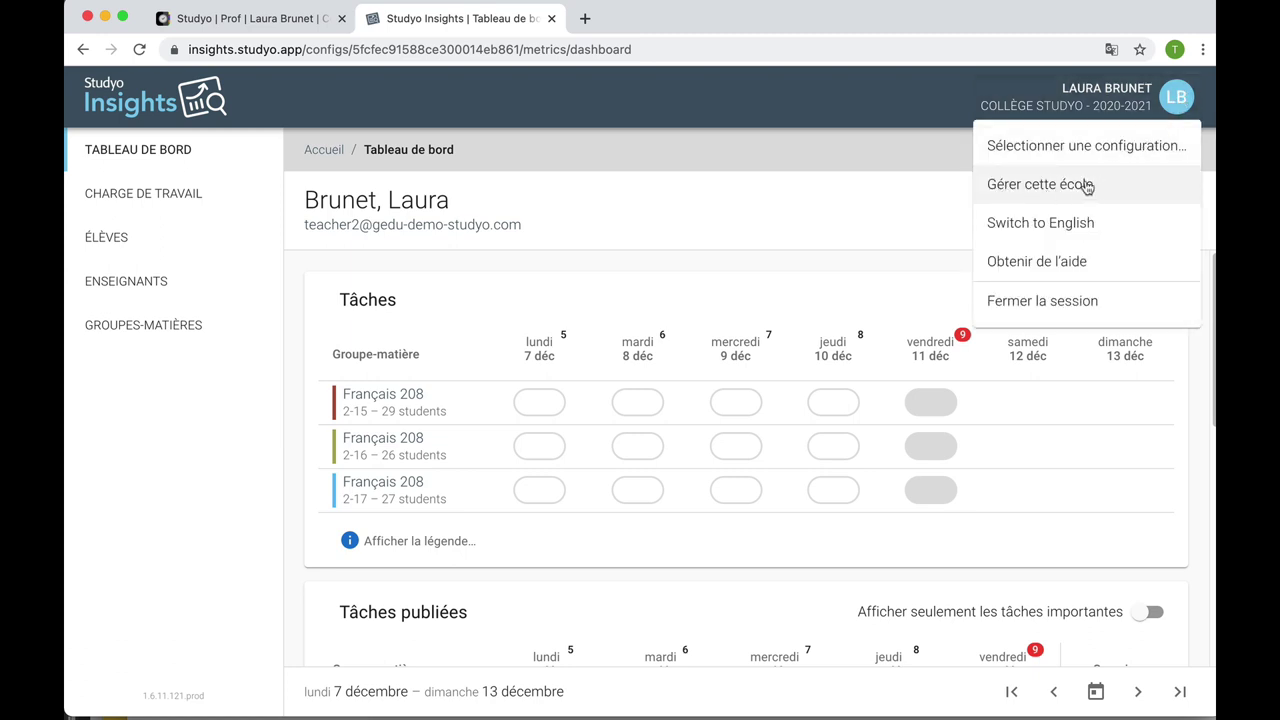
pyautogui.click(1092, 187)
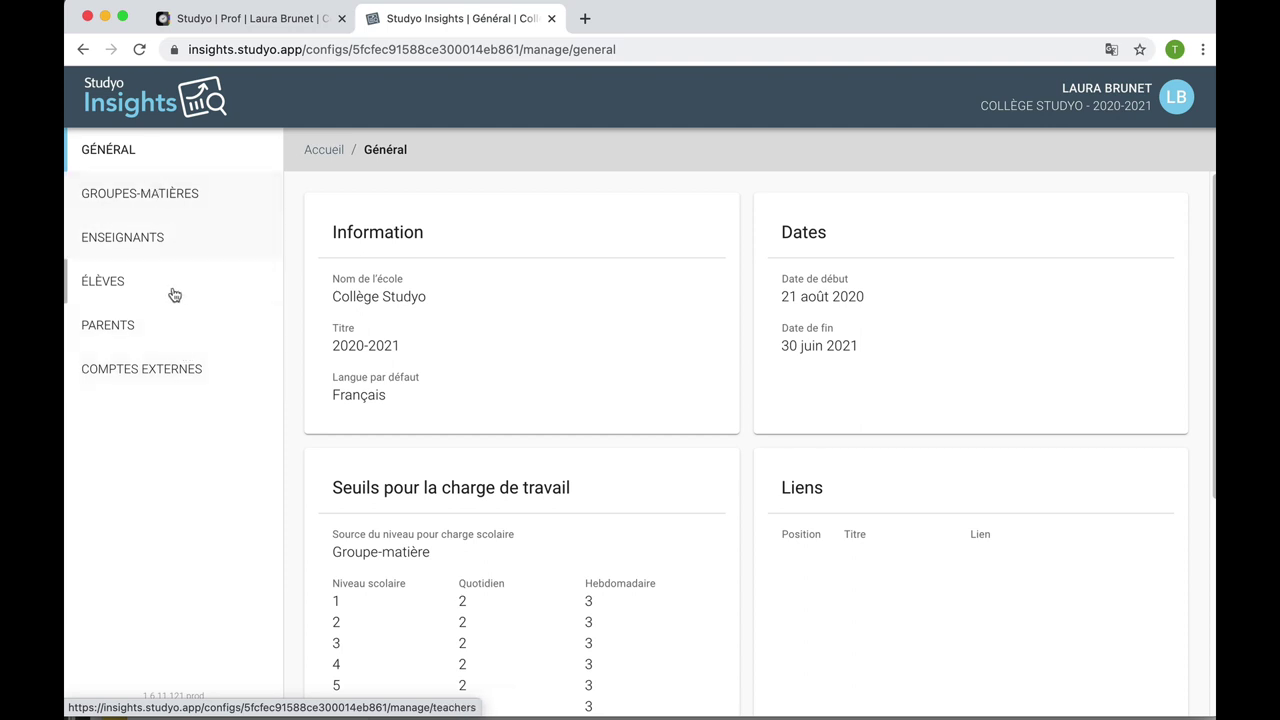
pyautogui.click(207, 369)
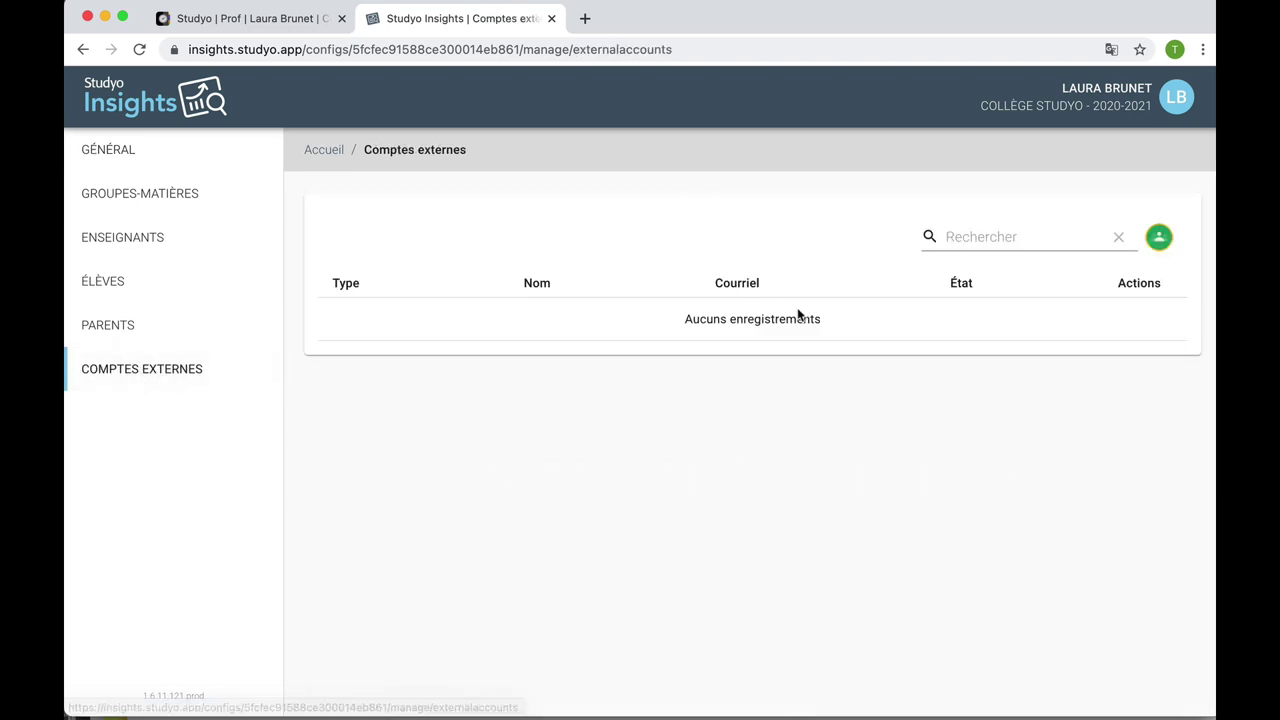
# Add a Google external account by authorizing Studyo's access to Google Classroom with the teacher account already connected.
pyautogui.click(1168, 238)
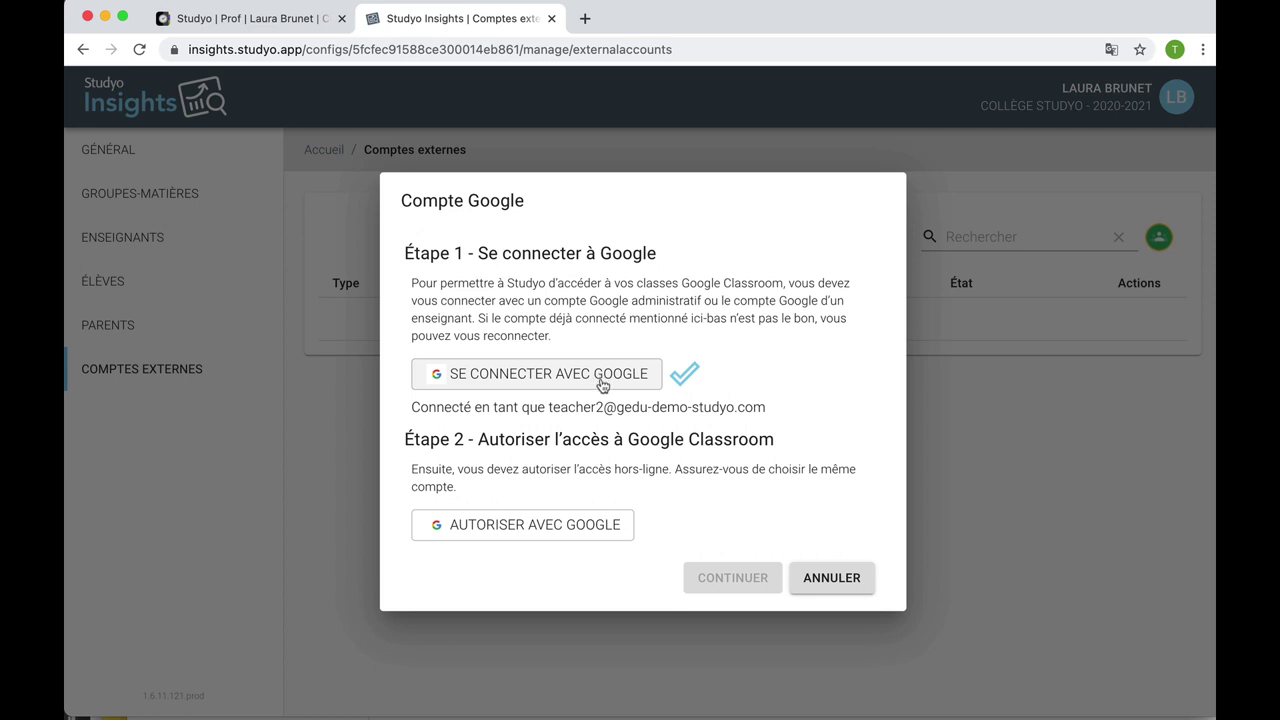
pyautogui.click(562, 530)
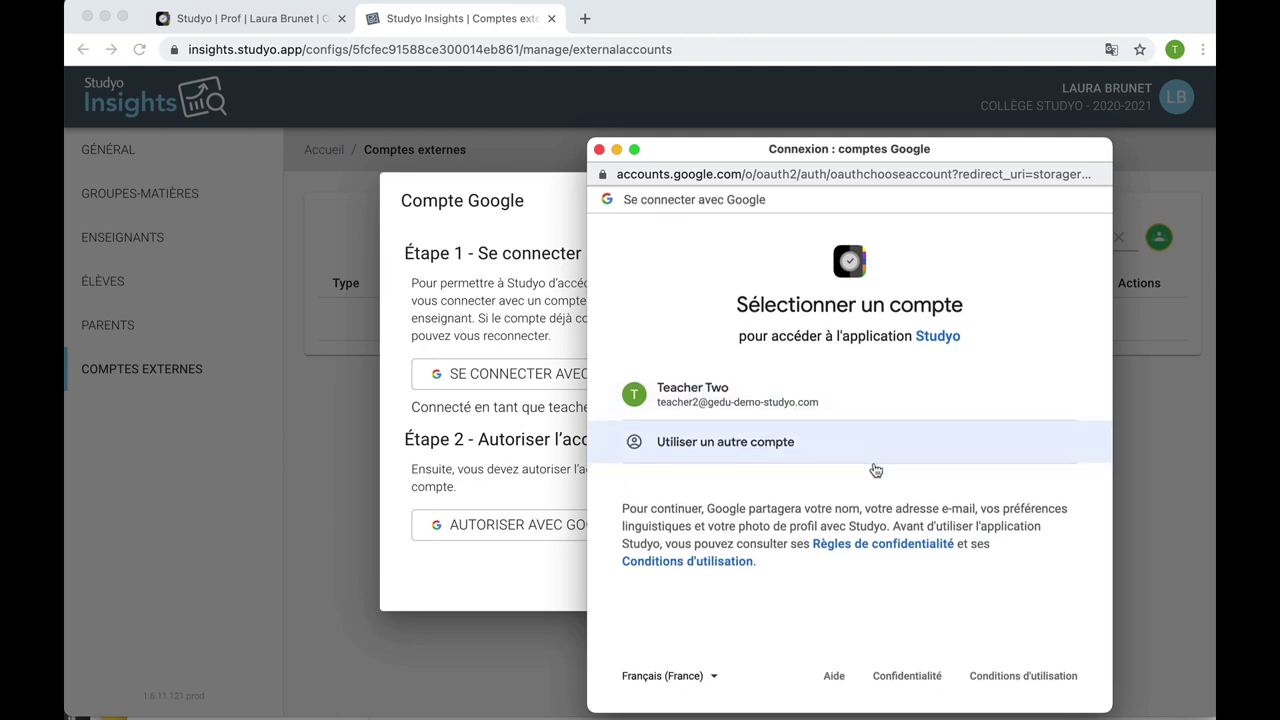
pyautogui.click(674, 398)
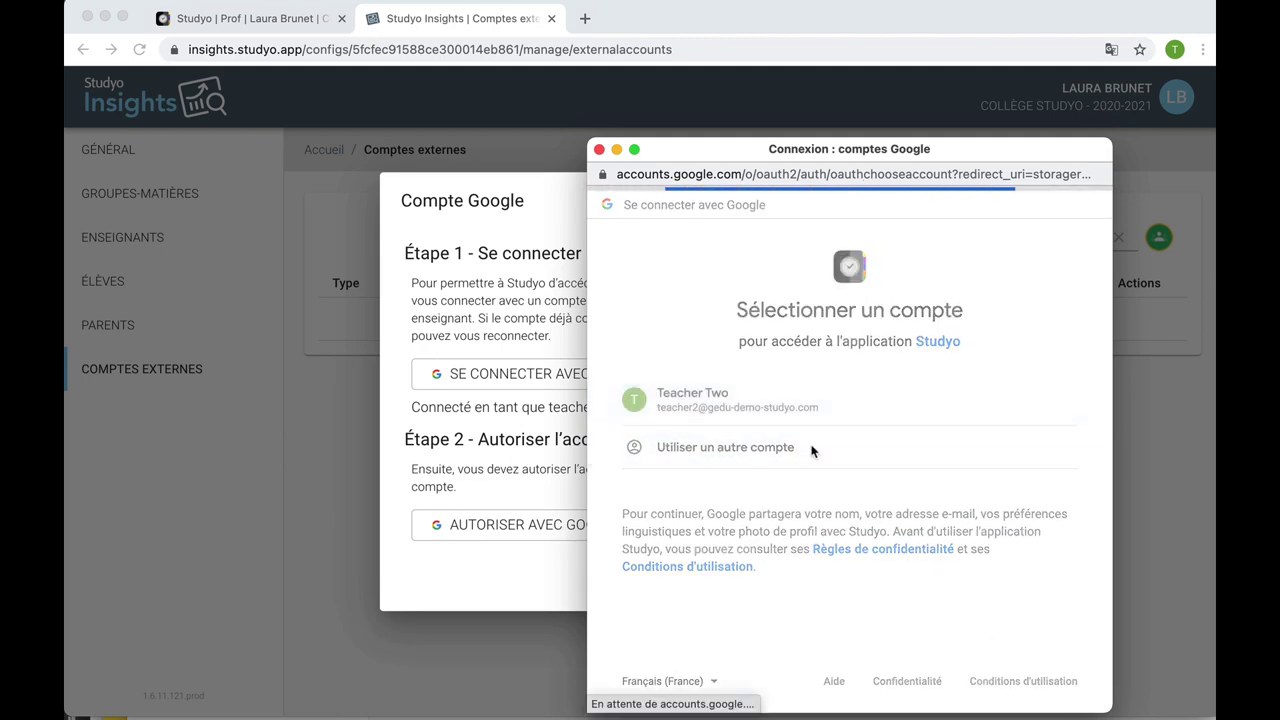
pyautogui.scroll(-5, 1012, 583)
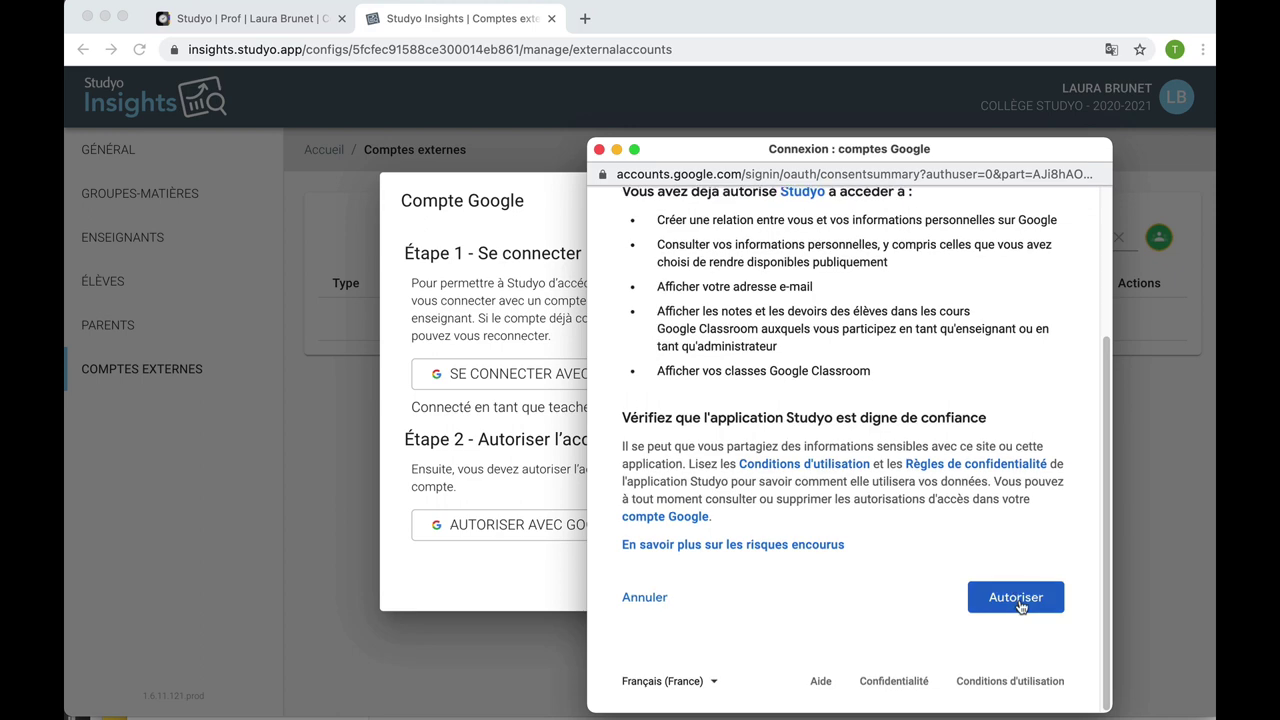
pyautogui.click(1019, 597)
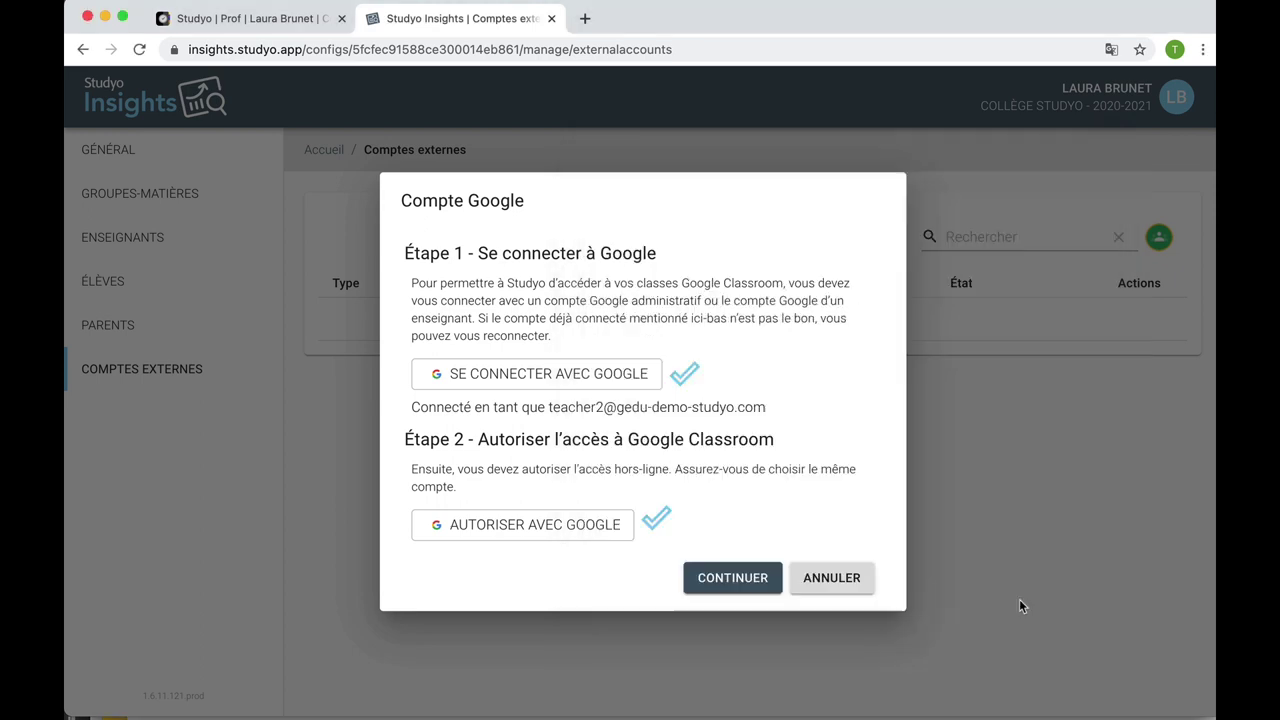
pyautogui.click(740, 584)
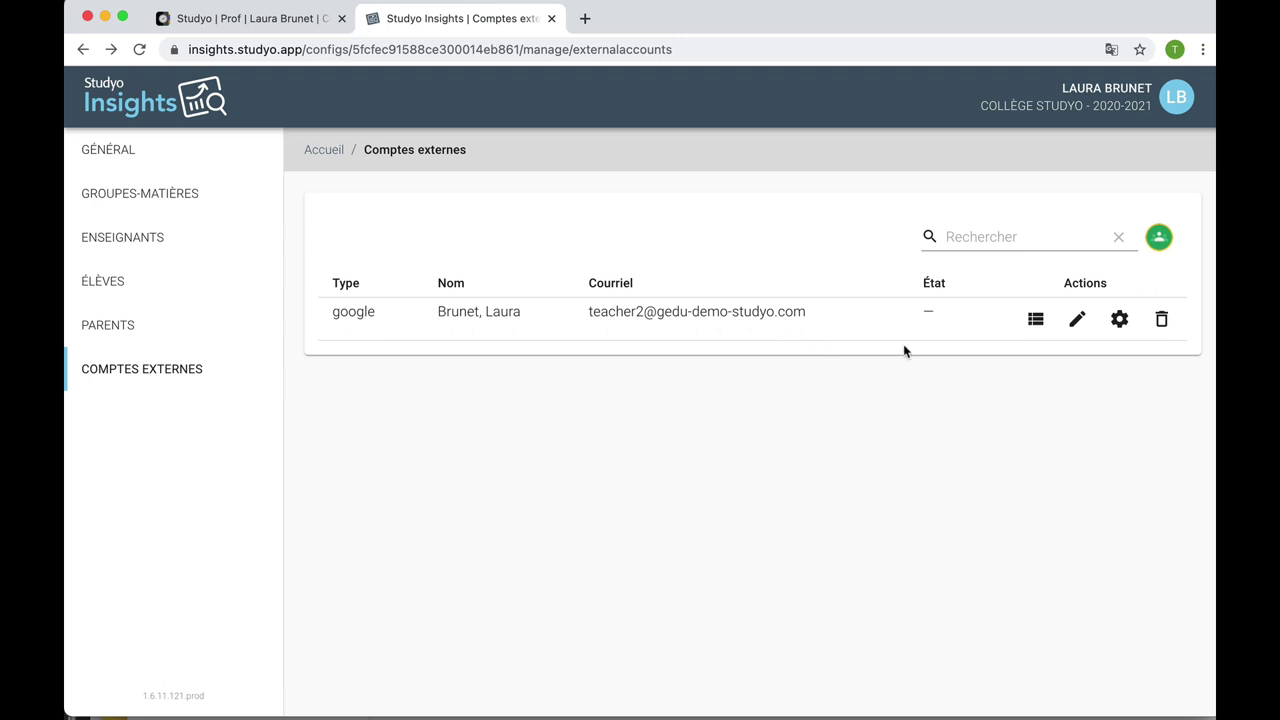
# Open the Google account's class associations and link Français 208 group 2-16 to the external class Français [egodeot].
pyautogui.click(1036, 320)
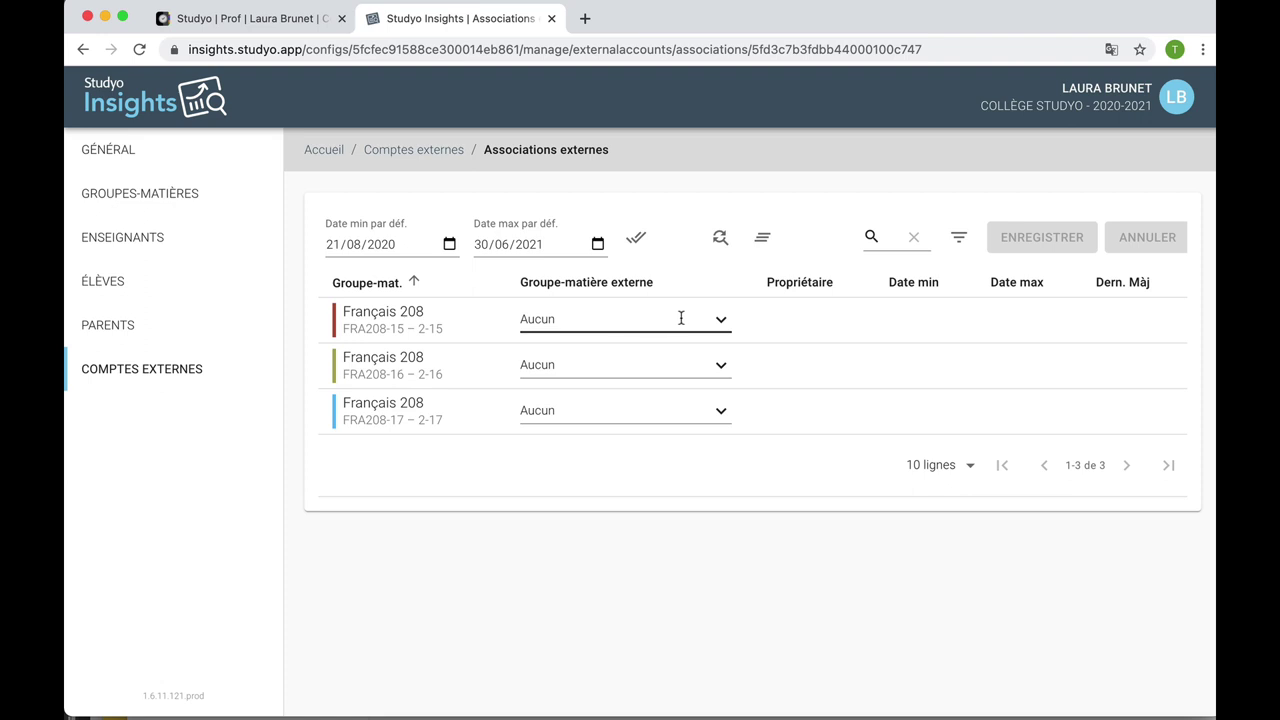
pyautogui.click(608, 372)
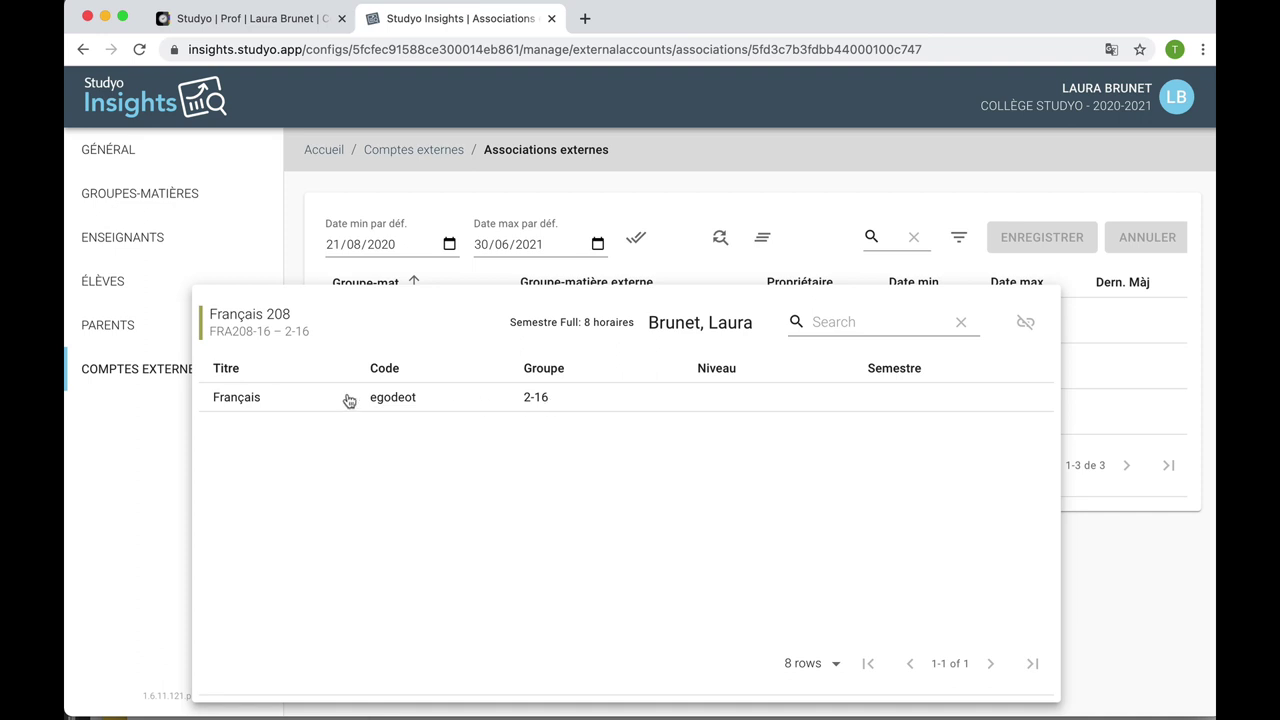
pyautogui.click(238, 400)
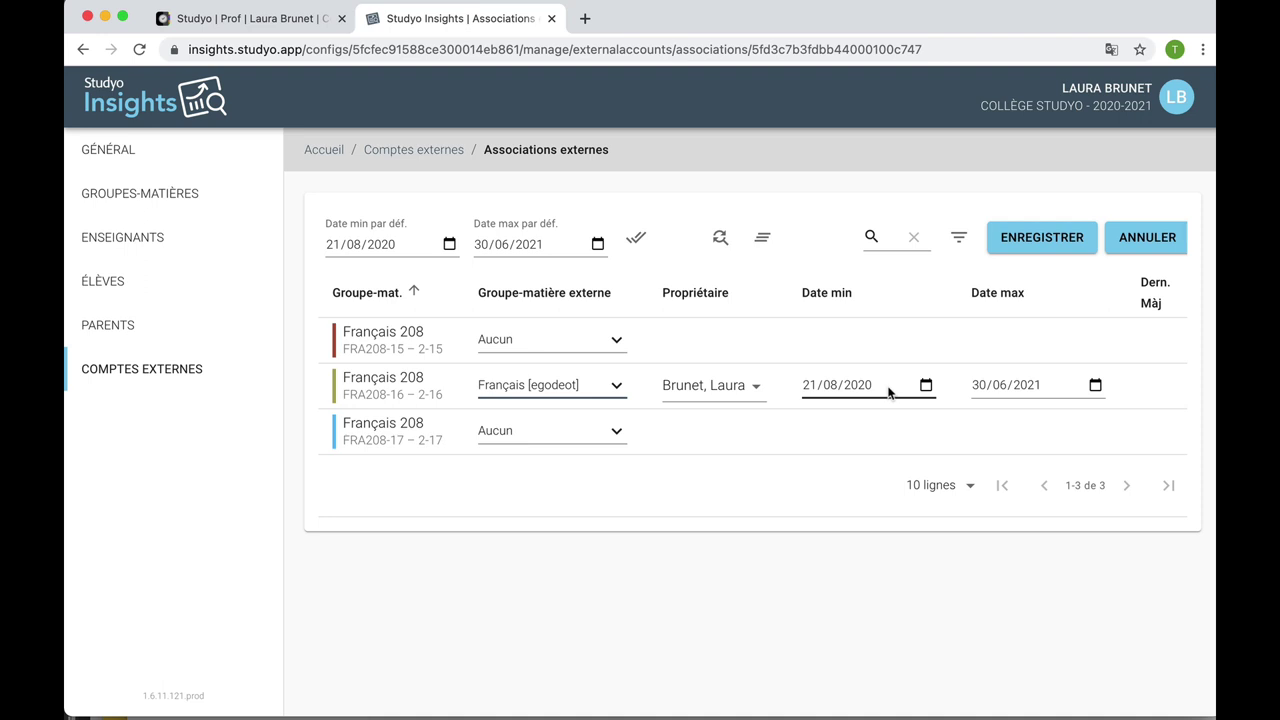
# Set the minimum date of the Français 208 group 2-16 association to 11/12/2020 and save the associations.
pyautogui.click(925, 385)
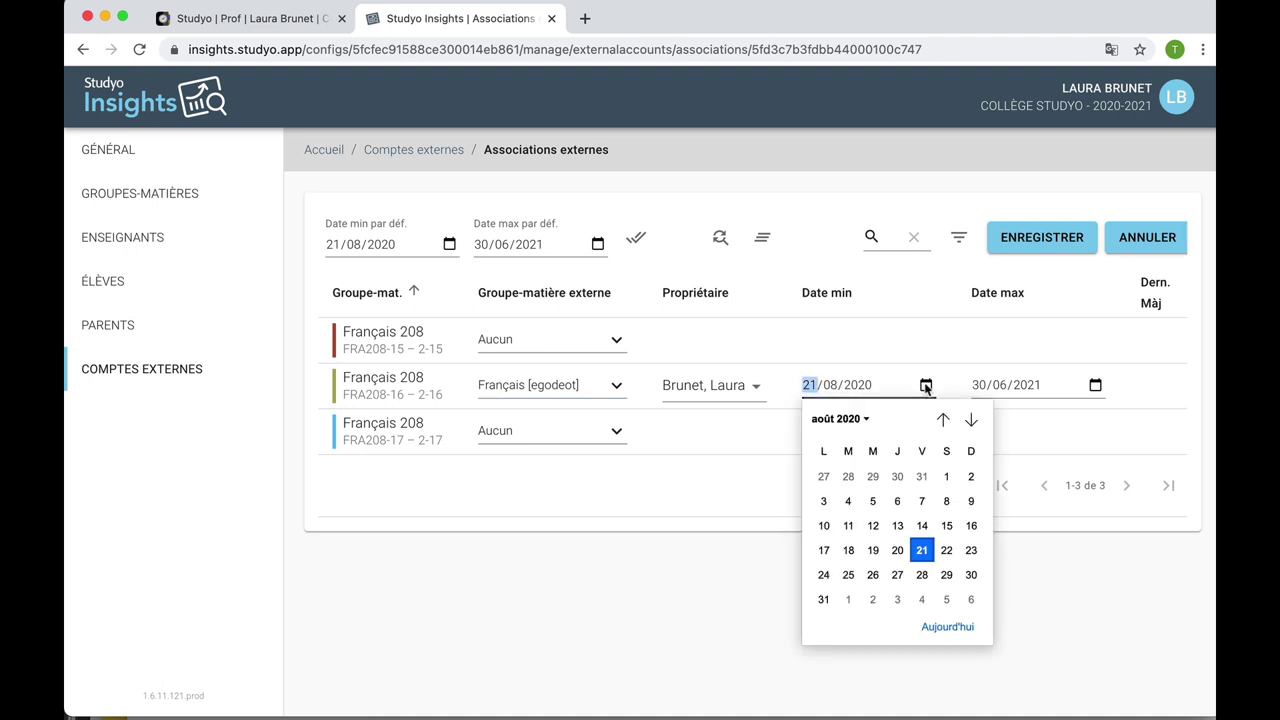
pyautogui.click(970, 420)
pyautogui.click(970, 420)
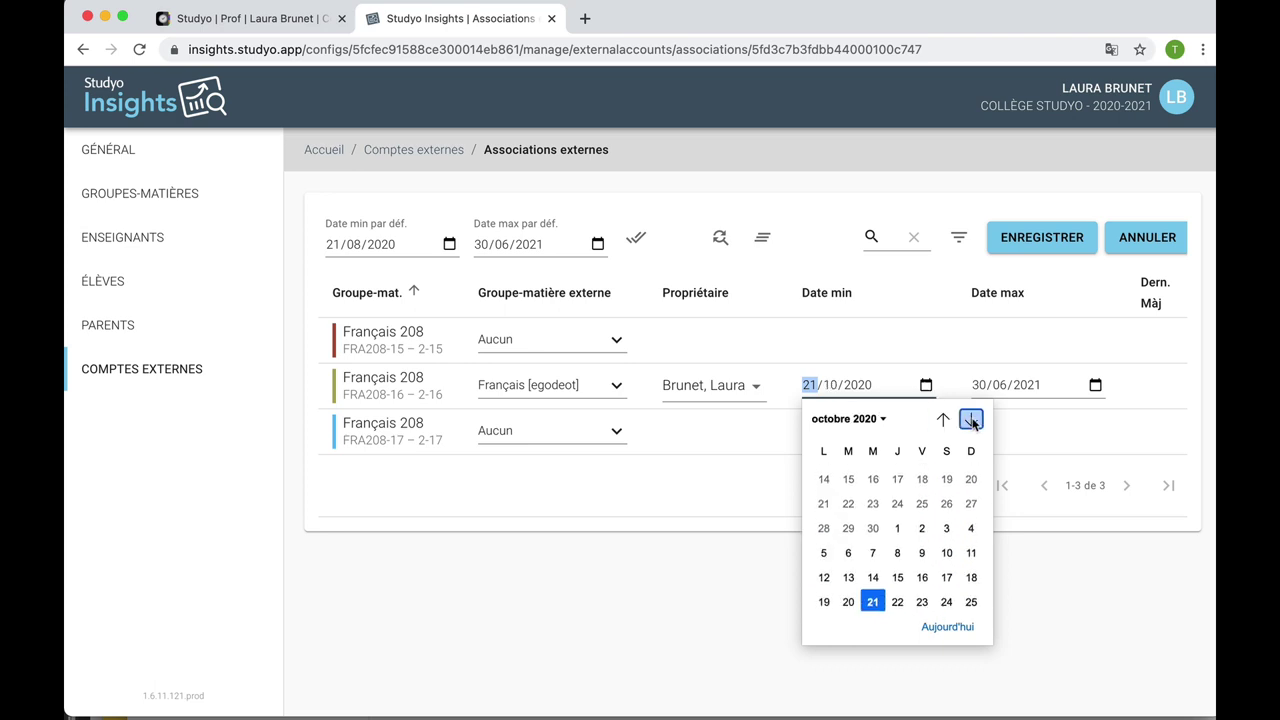
pyautogui.click(970, 420)
pyautogui.click(970, 420)
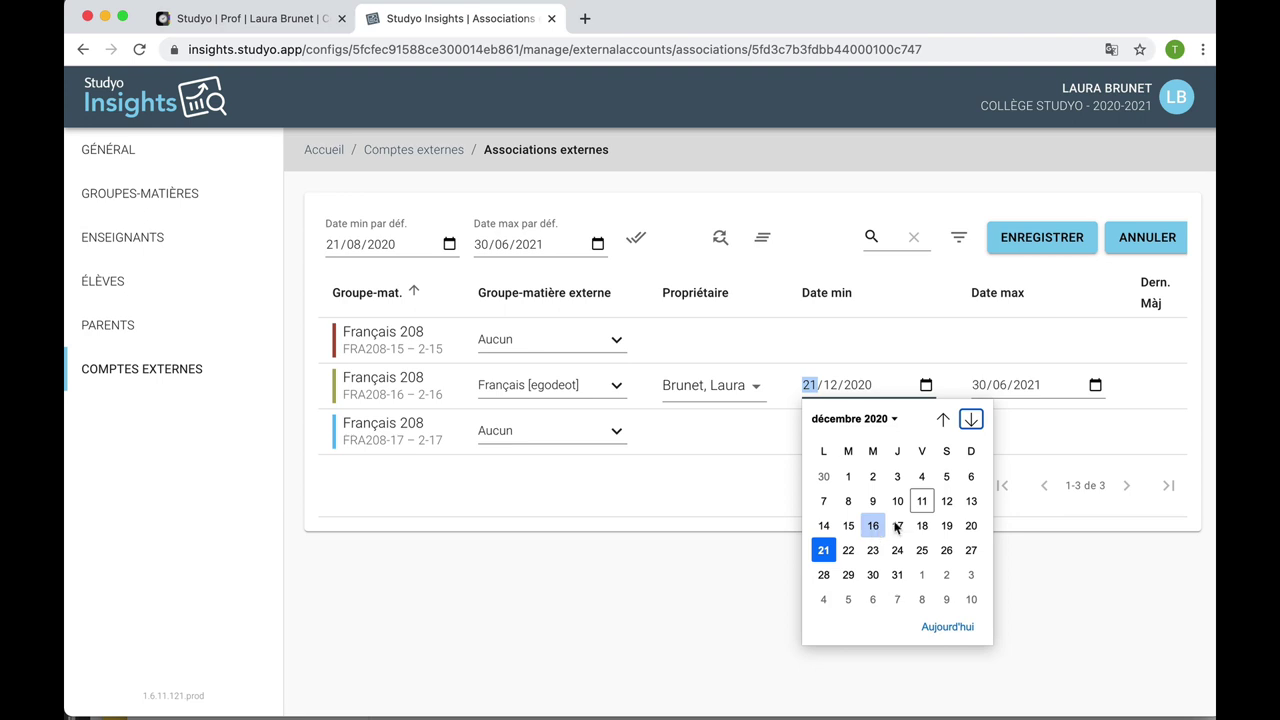
pyautogui.click(920, 503)
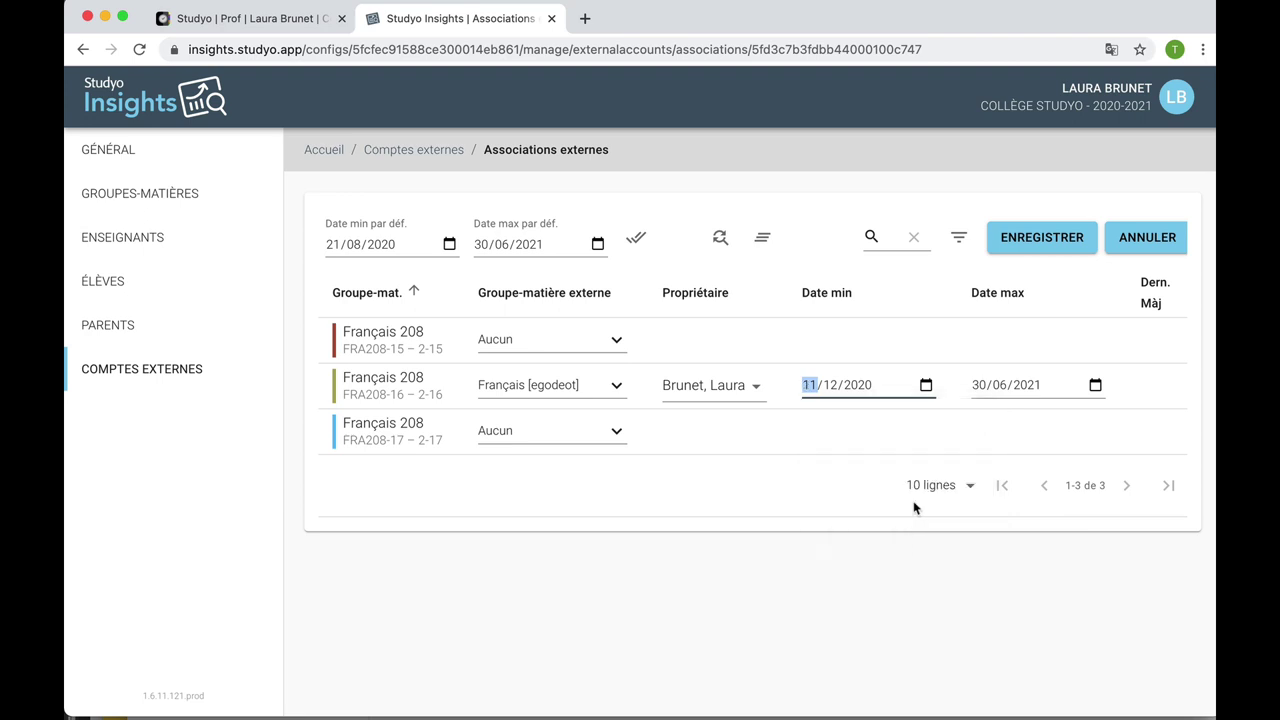
pyautogui.click(1037, 249)
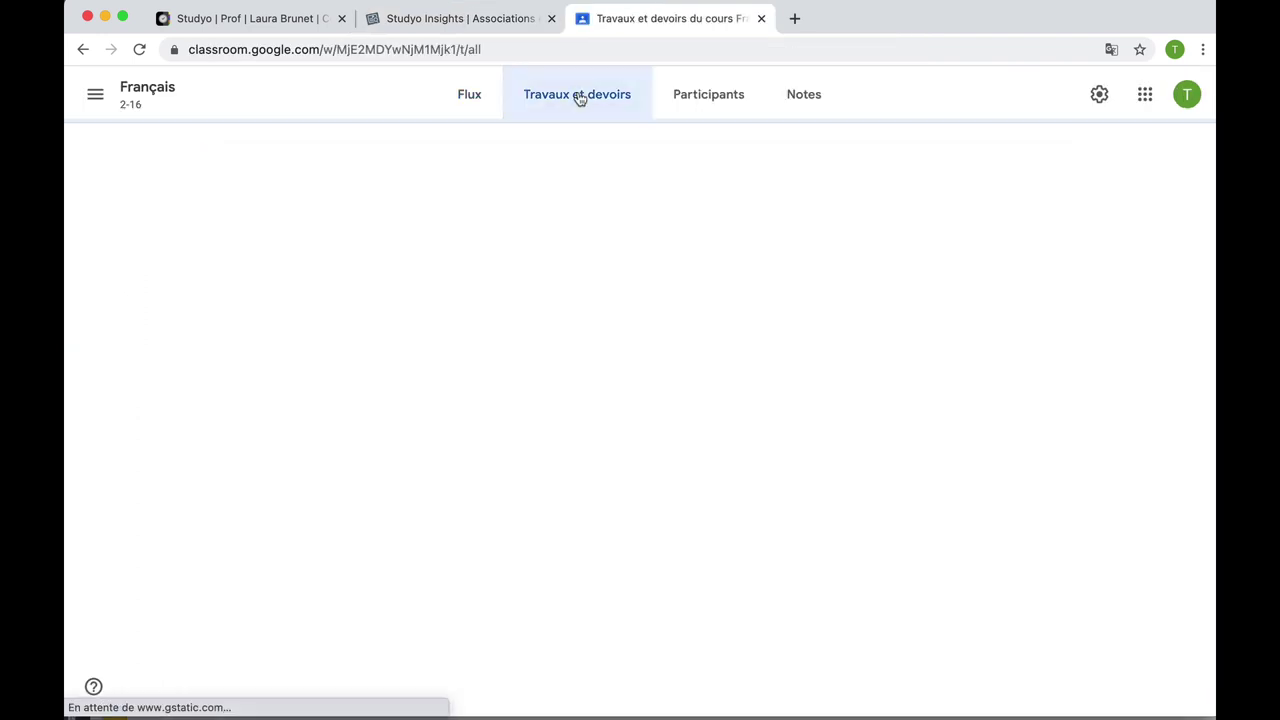
# In Google Classroom's Français 2-16 class, create an assignment titled "Chapitre 4" with the instructions "Toutes les sections sauf d.".
pyautogui.click(370, 158)
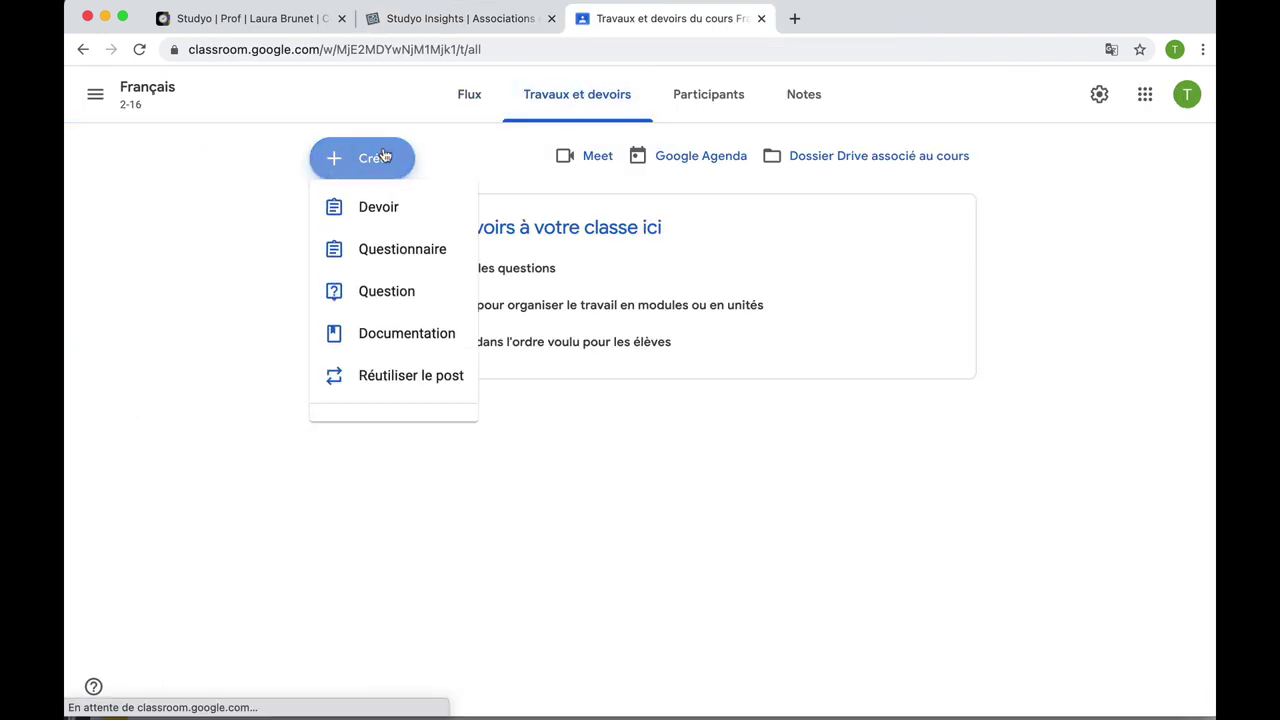
pyautogui.click(381, 222)
pyautogui.write('Chapitre 4')
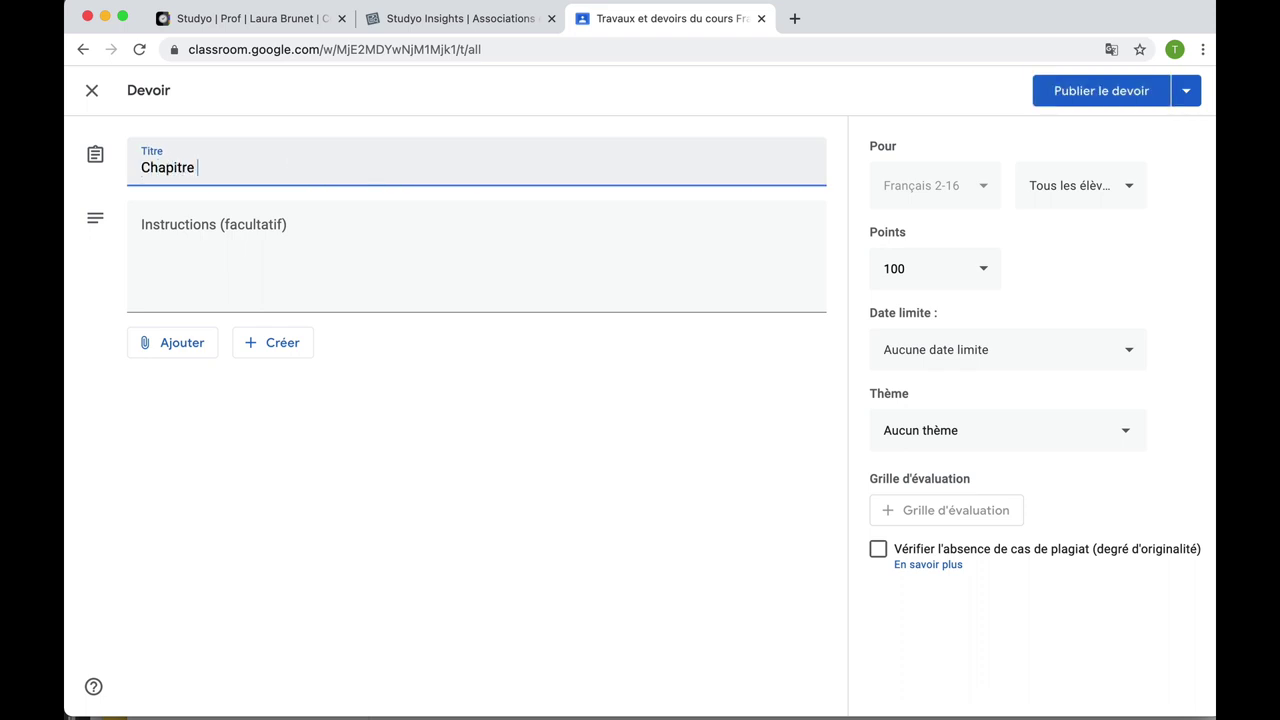
pyautogui.click(300, 226)
pyautogui.write('Toutes les sections sauf d.')
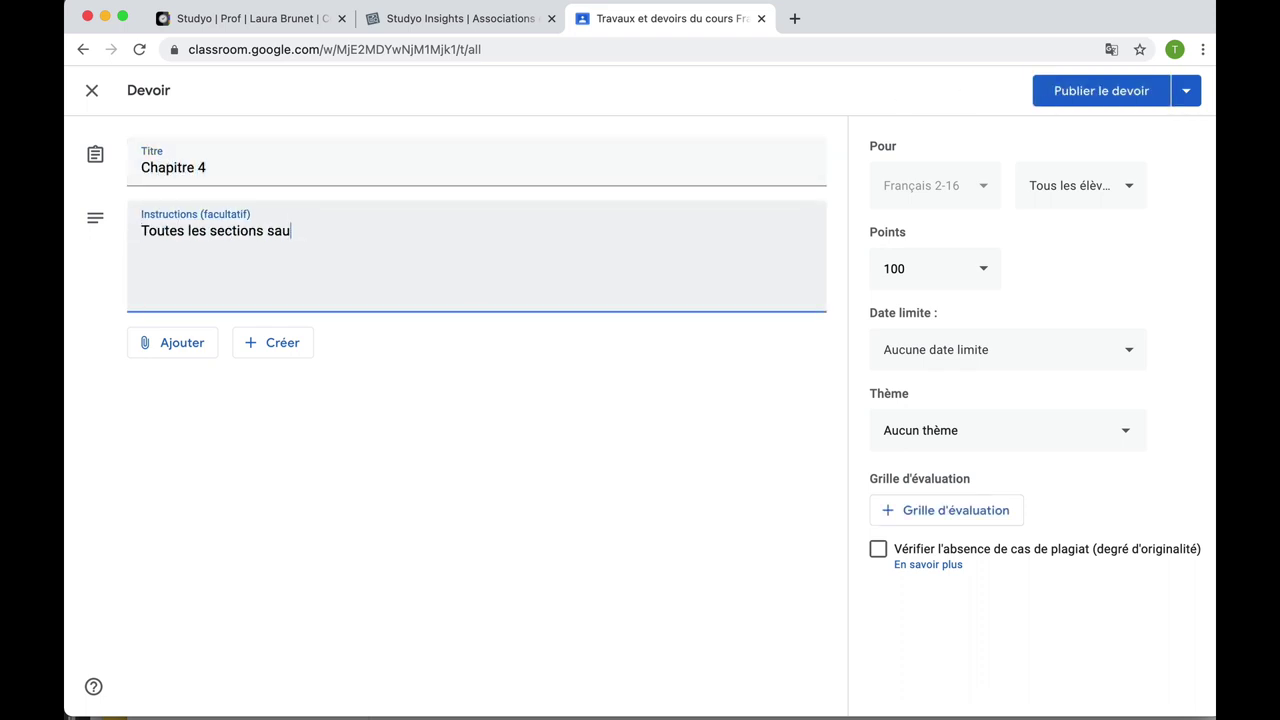
# Set the assignment's due date to 19 December 2020 and publish it to the class.
pyautogui.click(1029, 346)
pyautogui.click(961, 424)
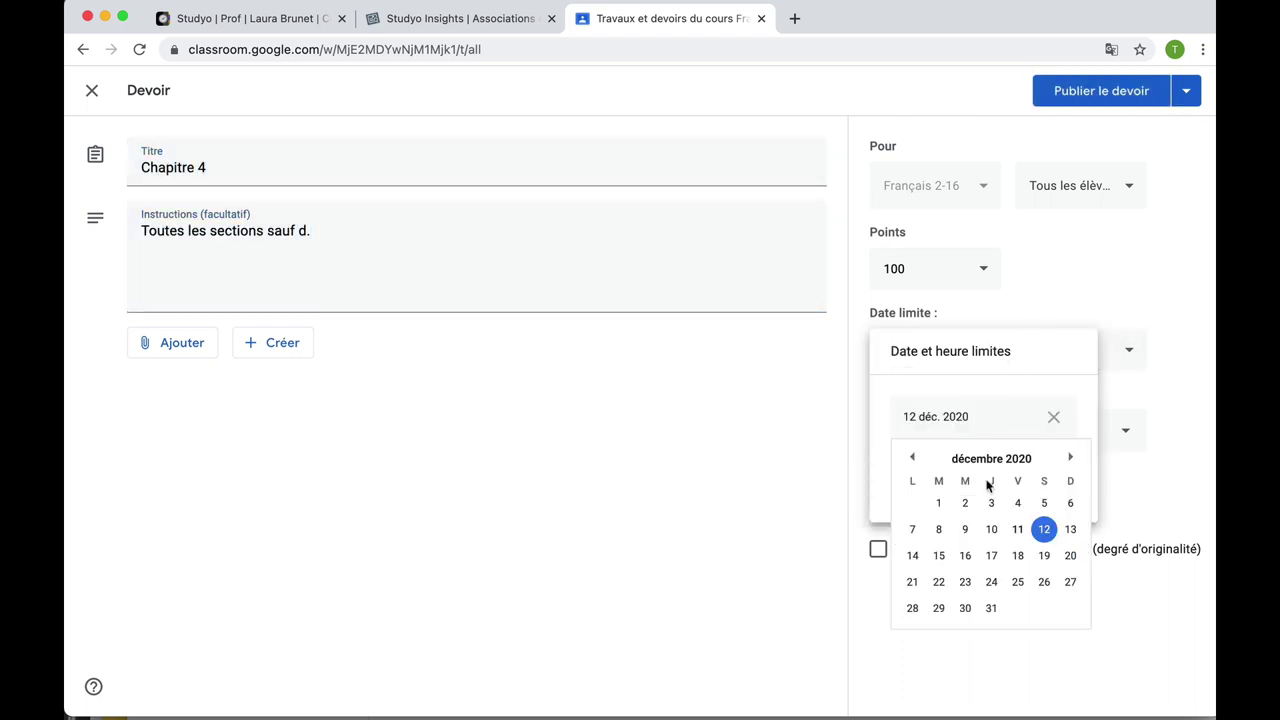
pyautogui.click(1046, 555)
pyautogui.click(1097, 92)
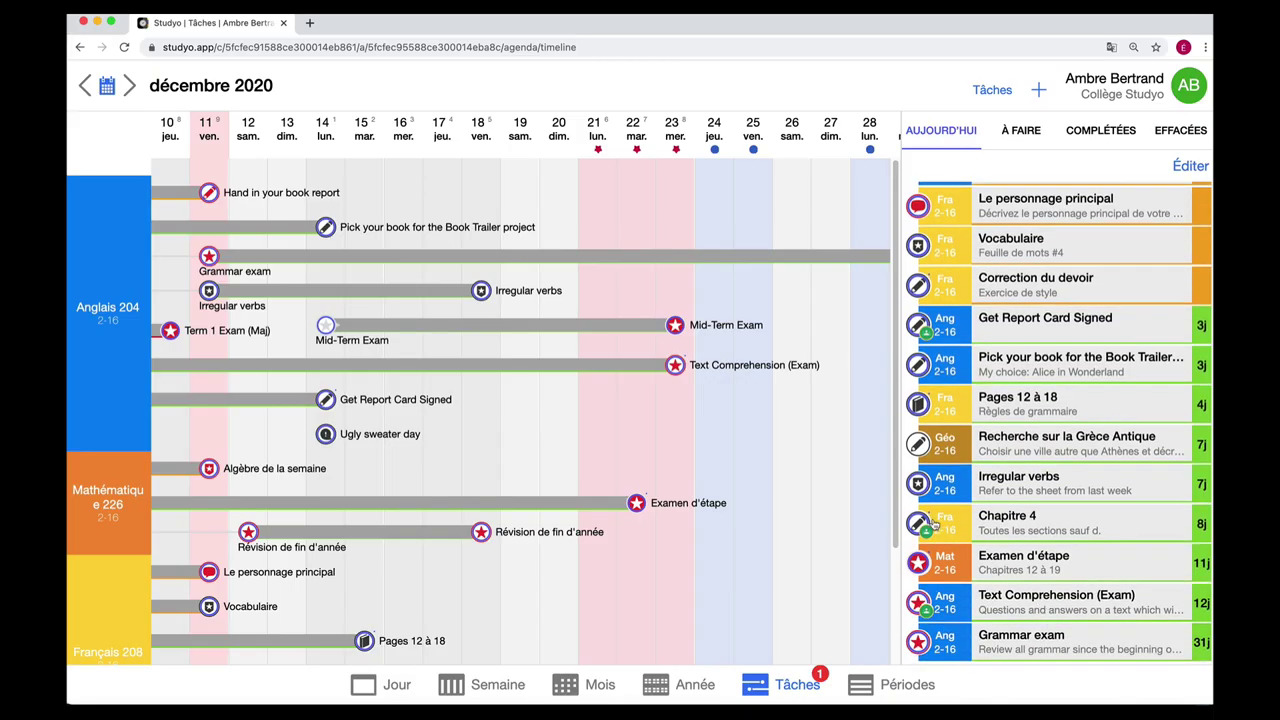
# Open the Chapitre 4 assignment from the student's task list in Studyo.
pyautogui.click(942, 523)
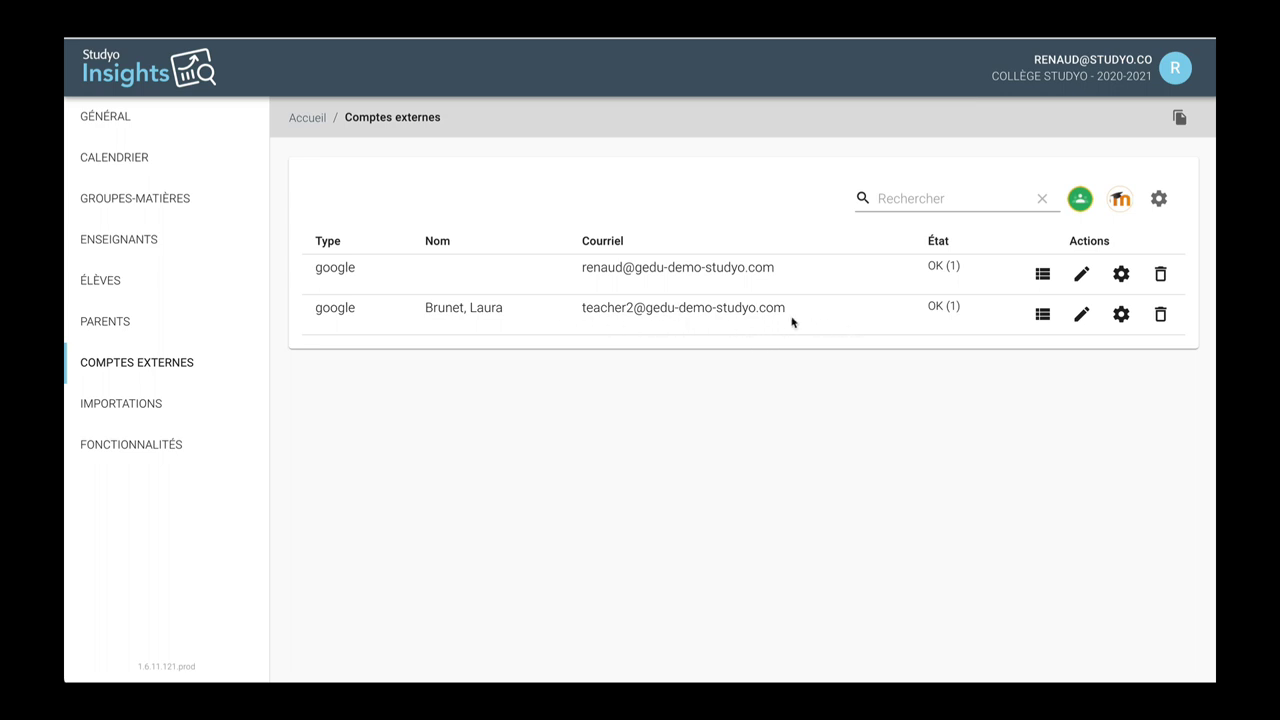
# In the teacher's Google account settings, add a keyword rule "Exam" for Tous evaluations with the Examen icon and Moyenne workload.
pyautogui.click(1121, 316)
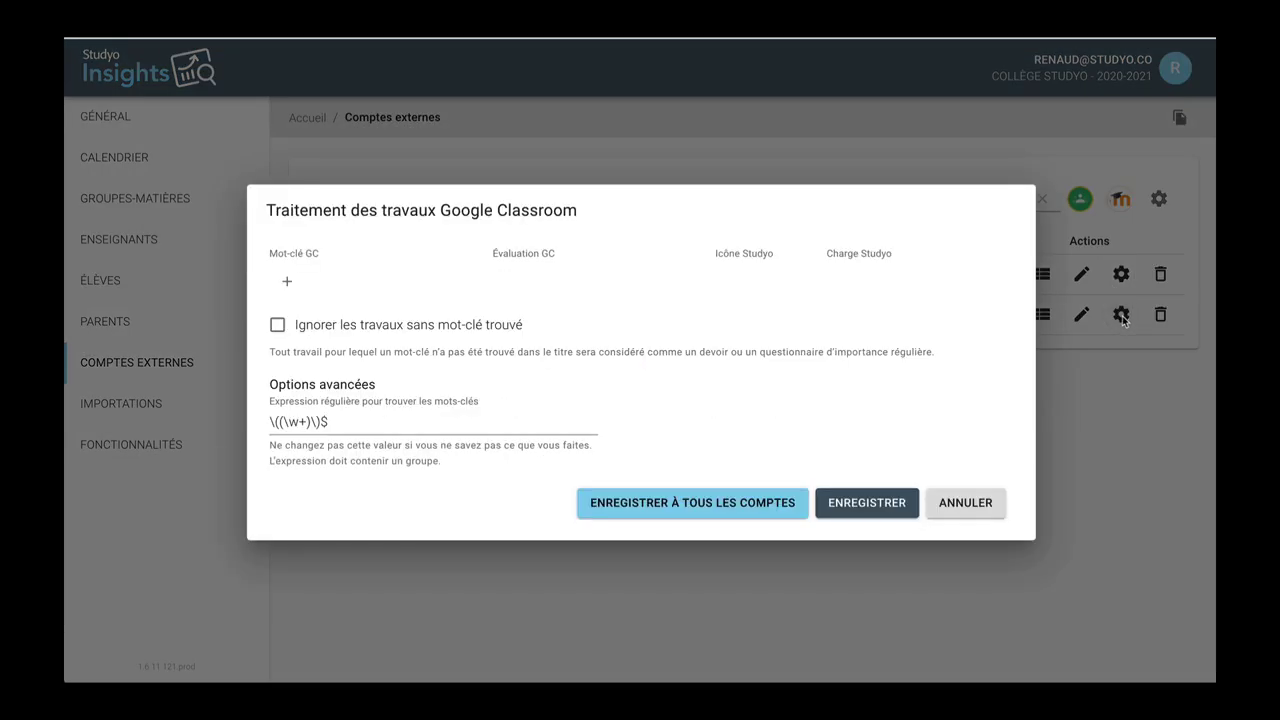
pyautogui.click(285, 285)
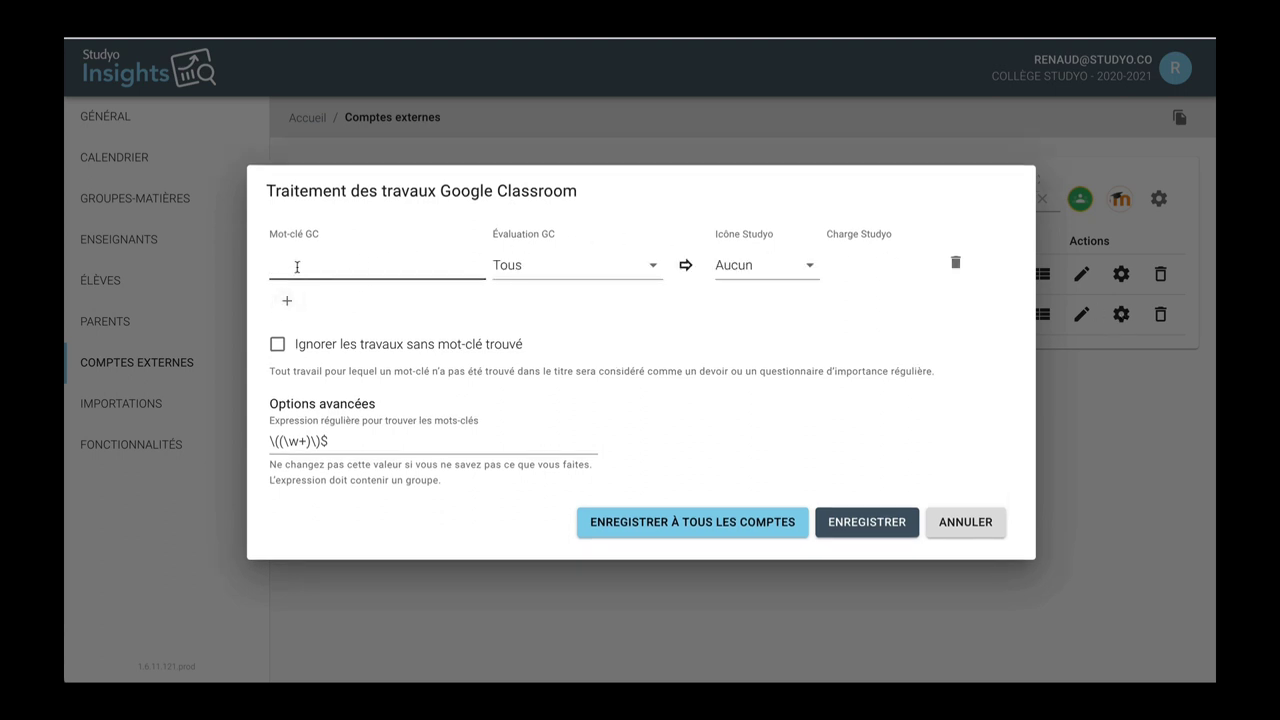
pyautogui.write('Exam')
pyautogui.click(537, 268)
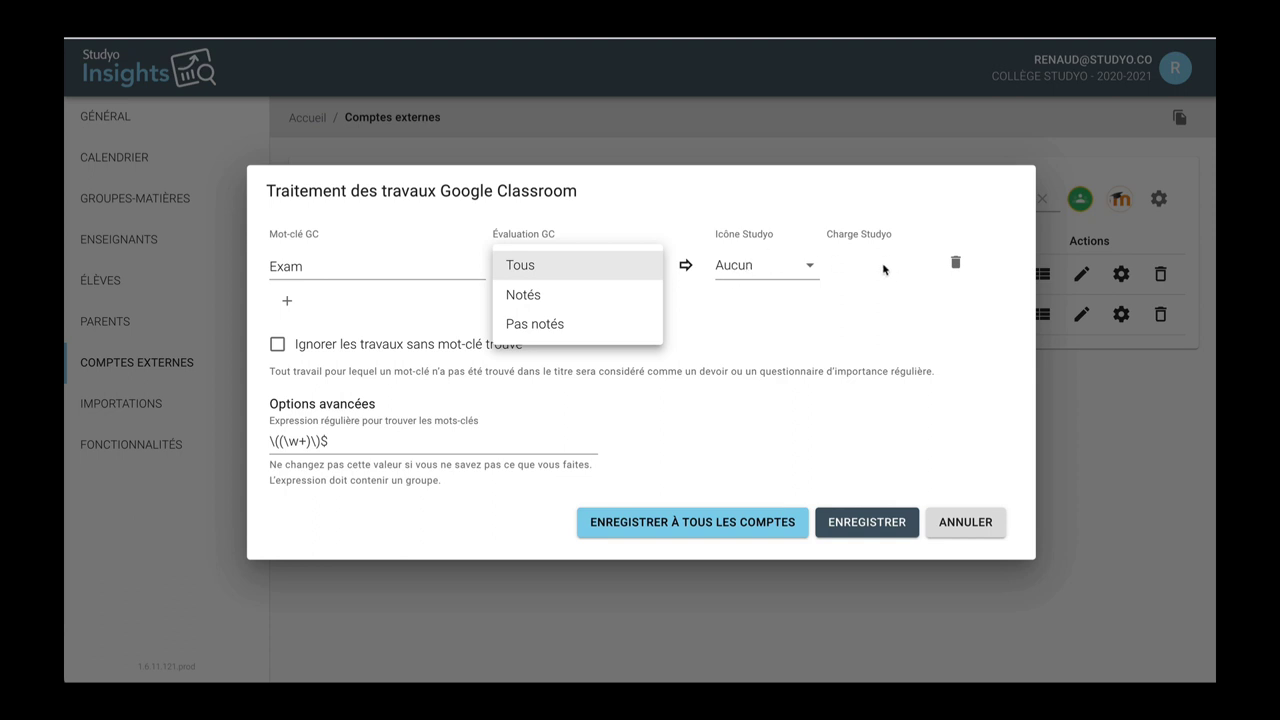
pyautogui.click(651, 204)
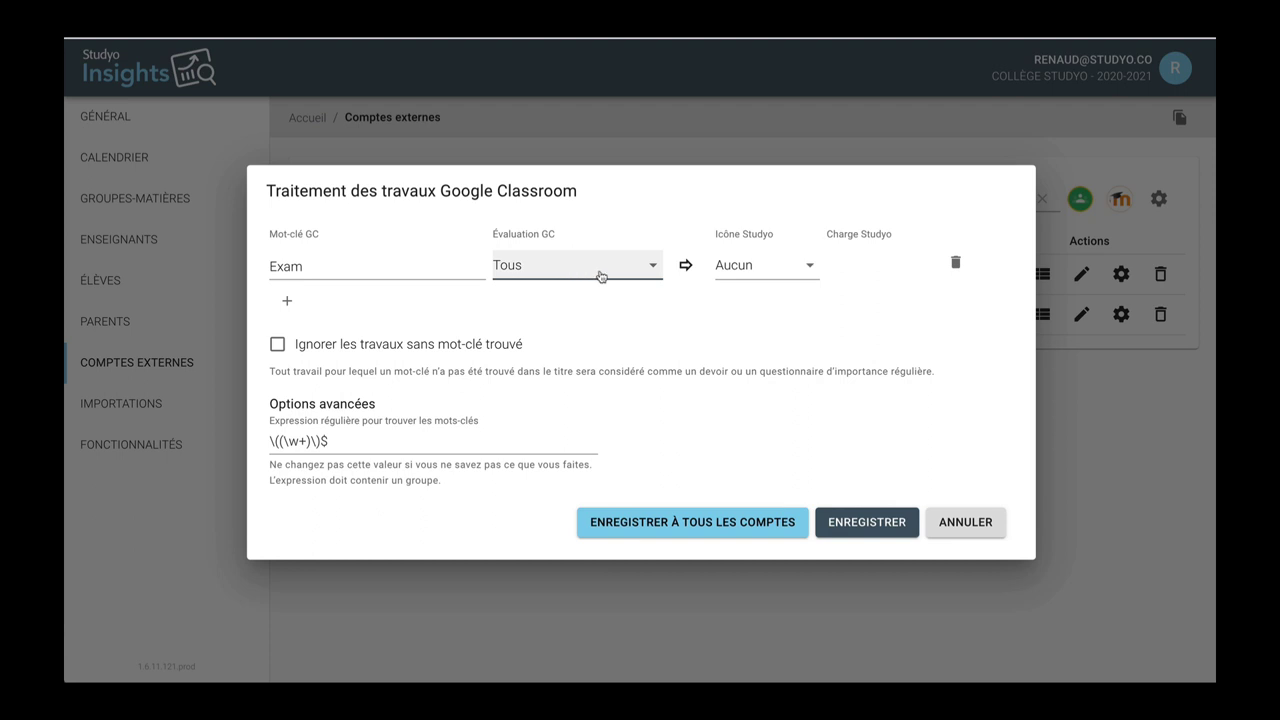
pyautogui.click(773, 272)
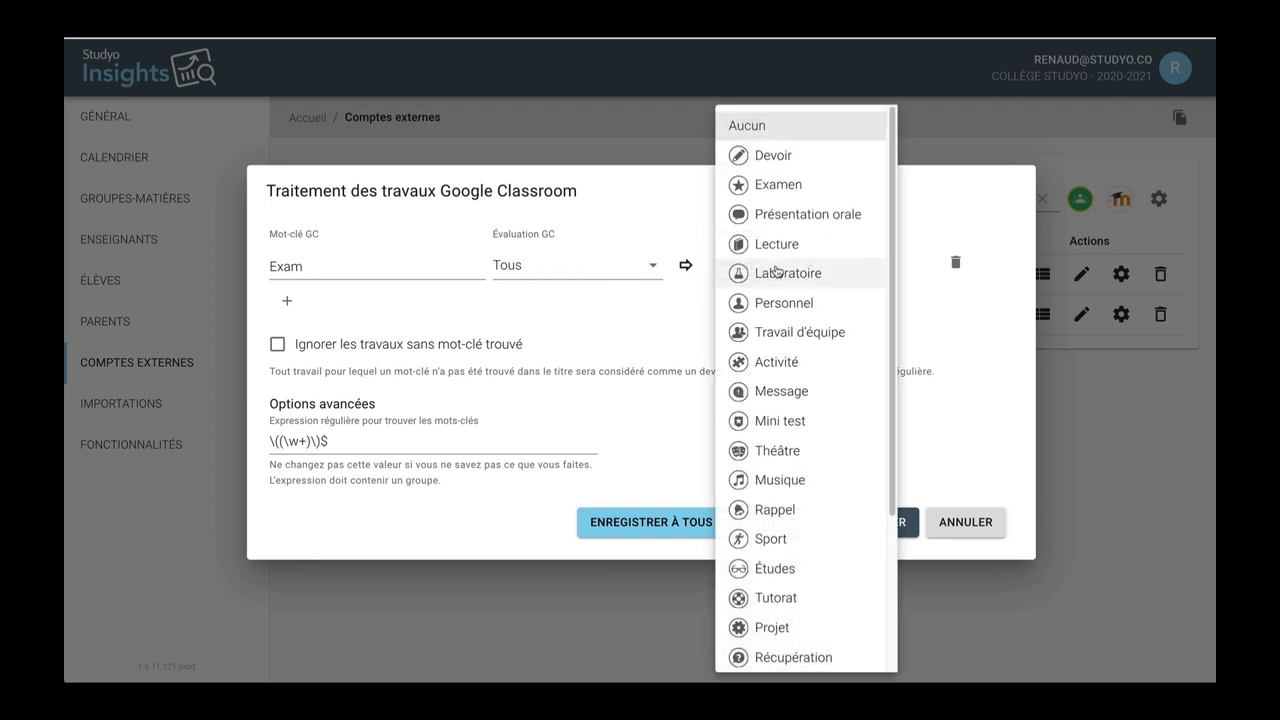
pyautogui.click(768, 195)
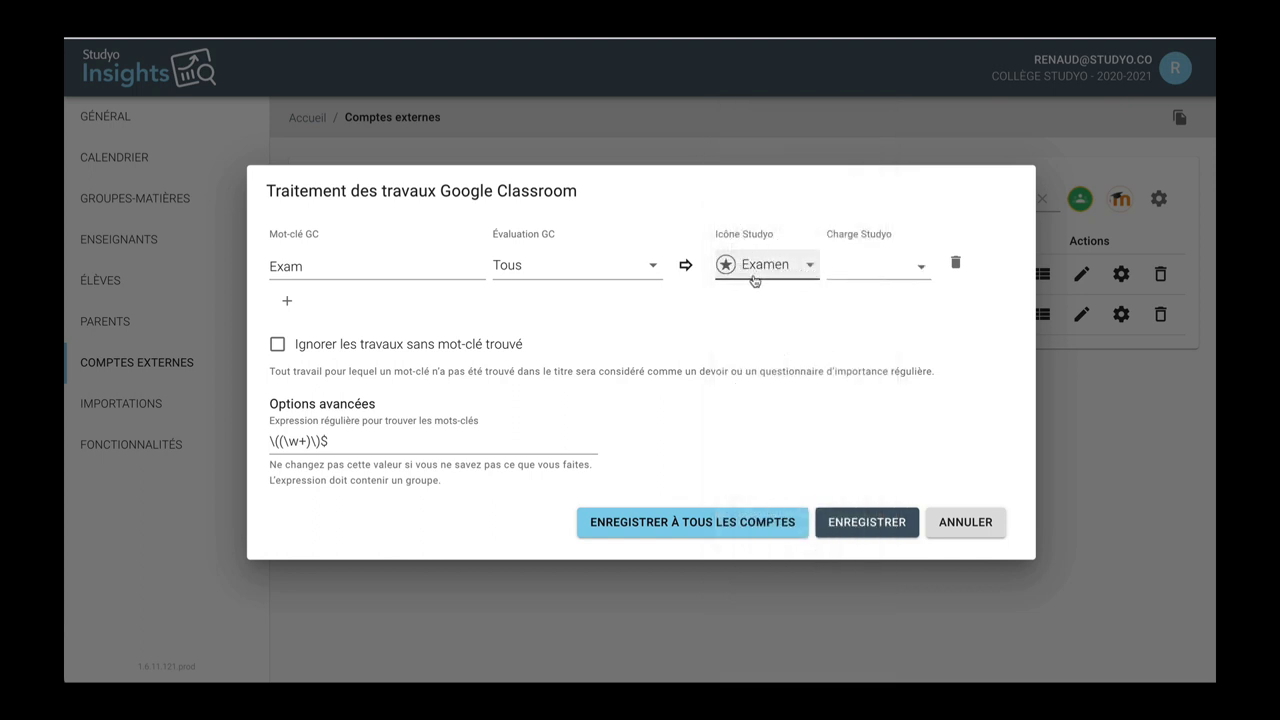
pyautogui.click(905, 274)
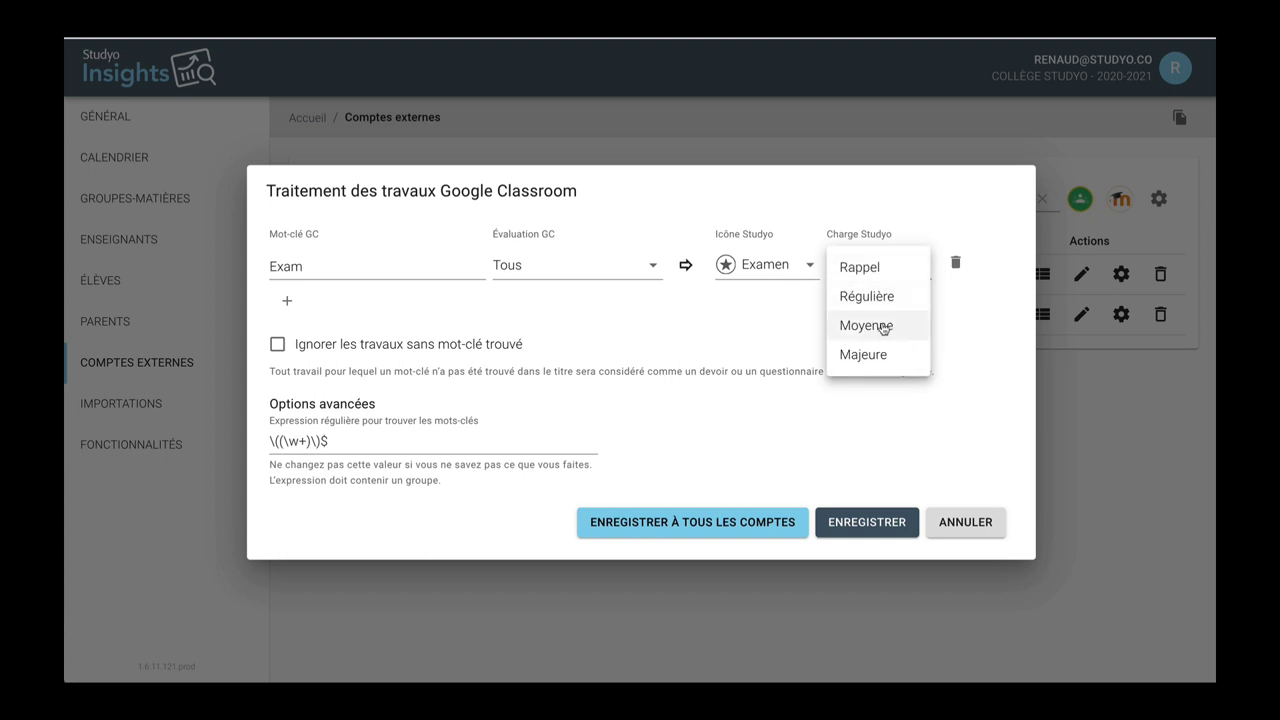
pyautogui.click(886, 329)
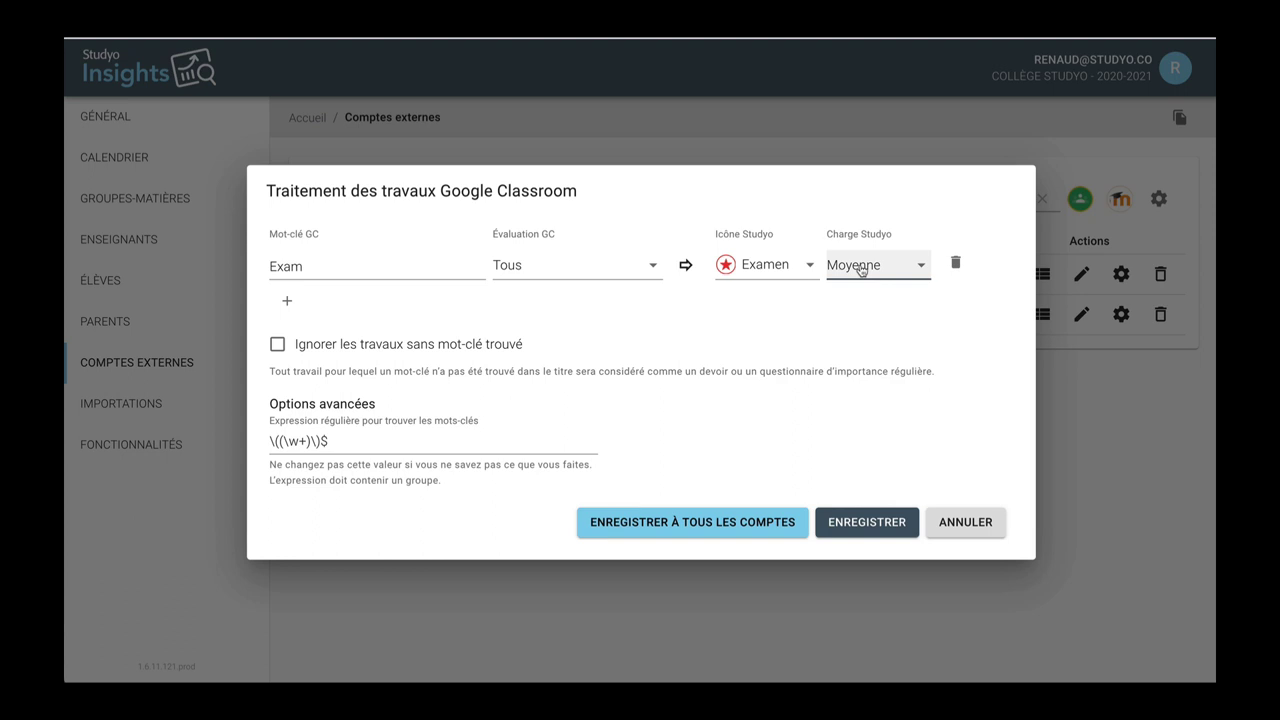
# Add a second keyword rule "Maj" with the Examen icon and Majeure workload, and save the Google Classroom processing rules.
pyautogui.click(287, 302)
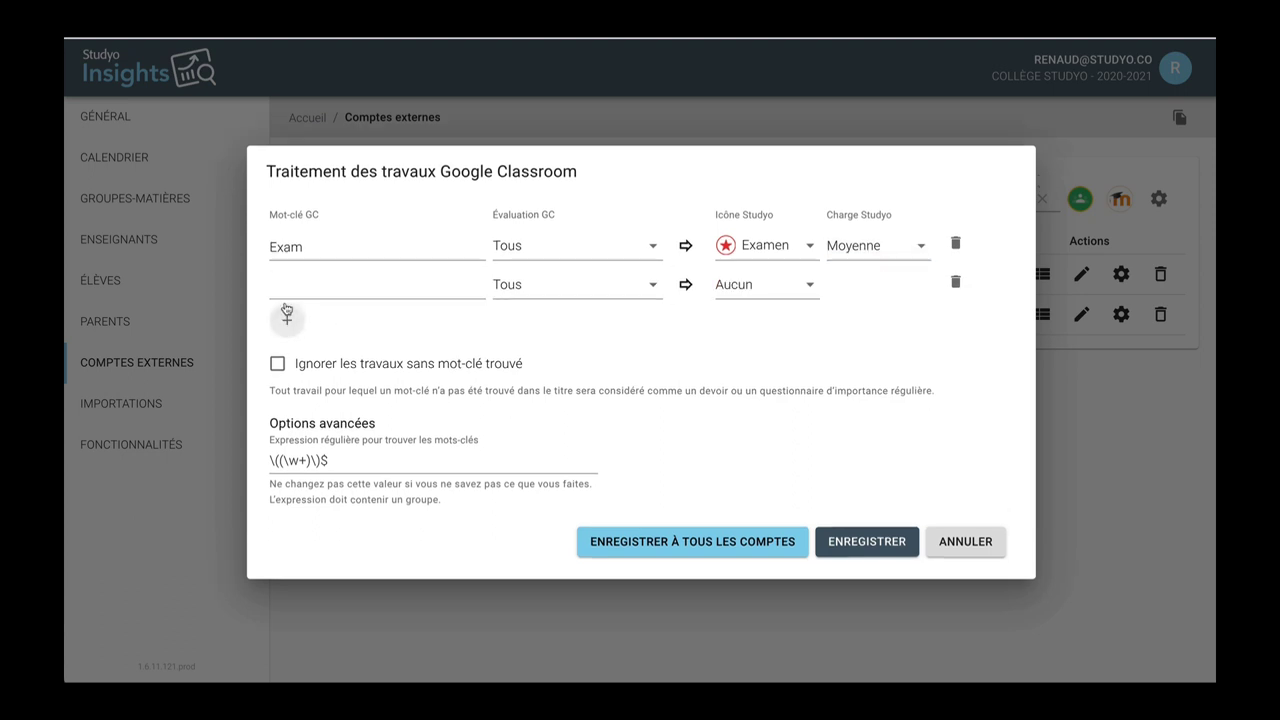
pyautogui.click(289, 281)
pyautogui.write('Maj')
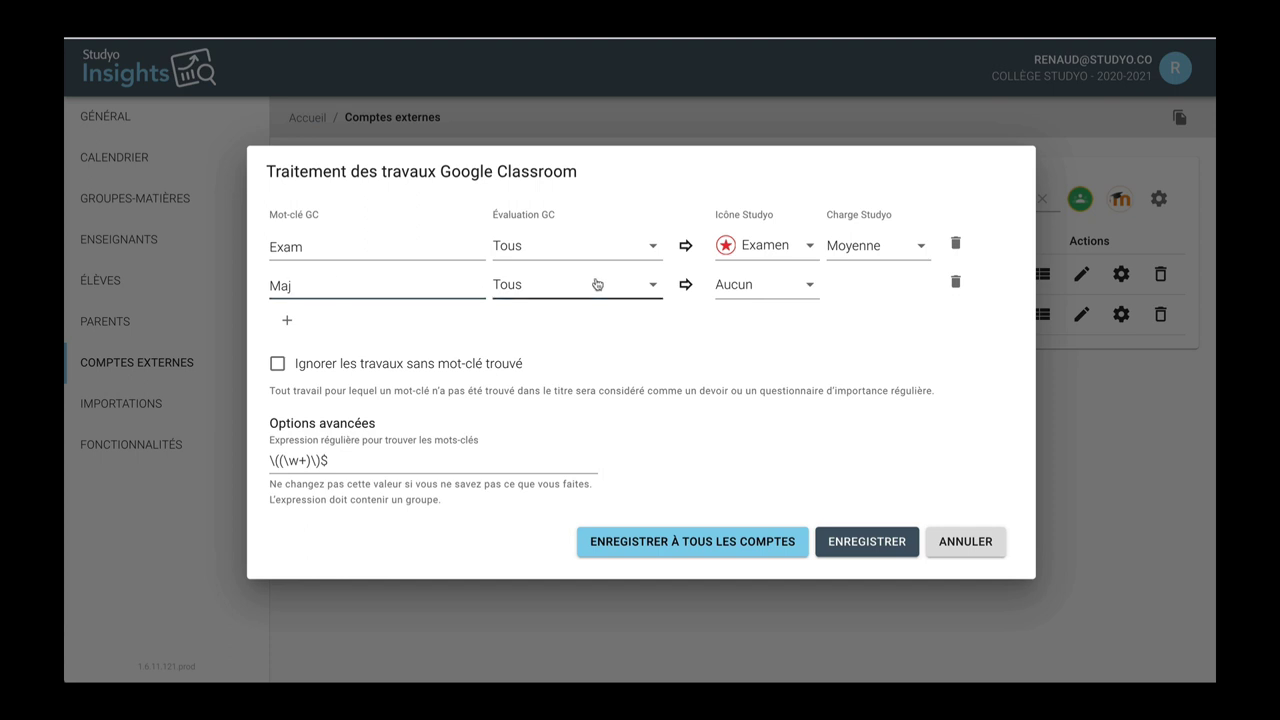
pyautogui.click(740, 285)
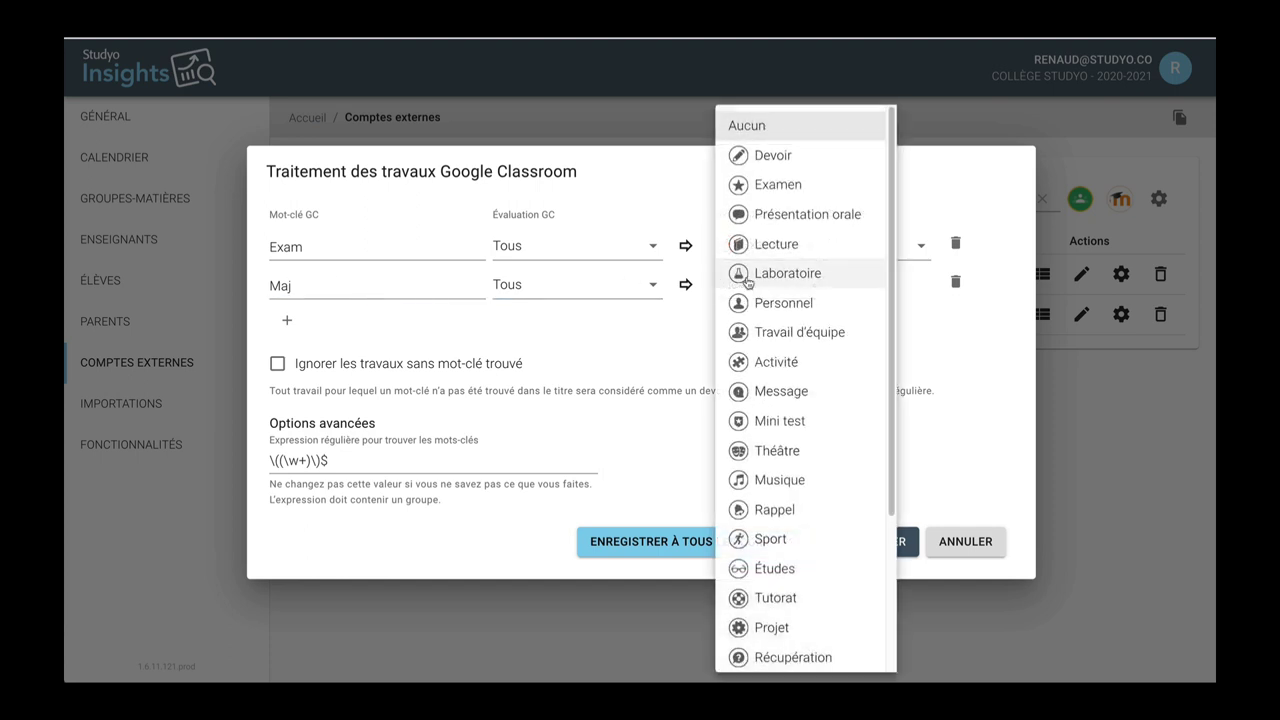
pyautogui.click(750, 190)
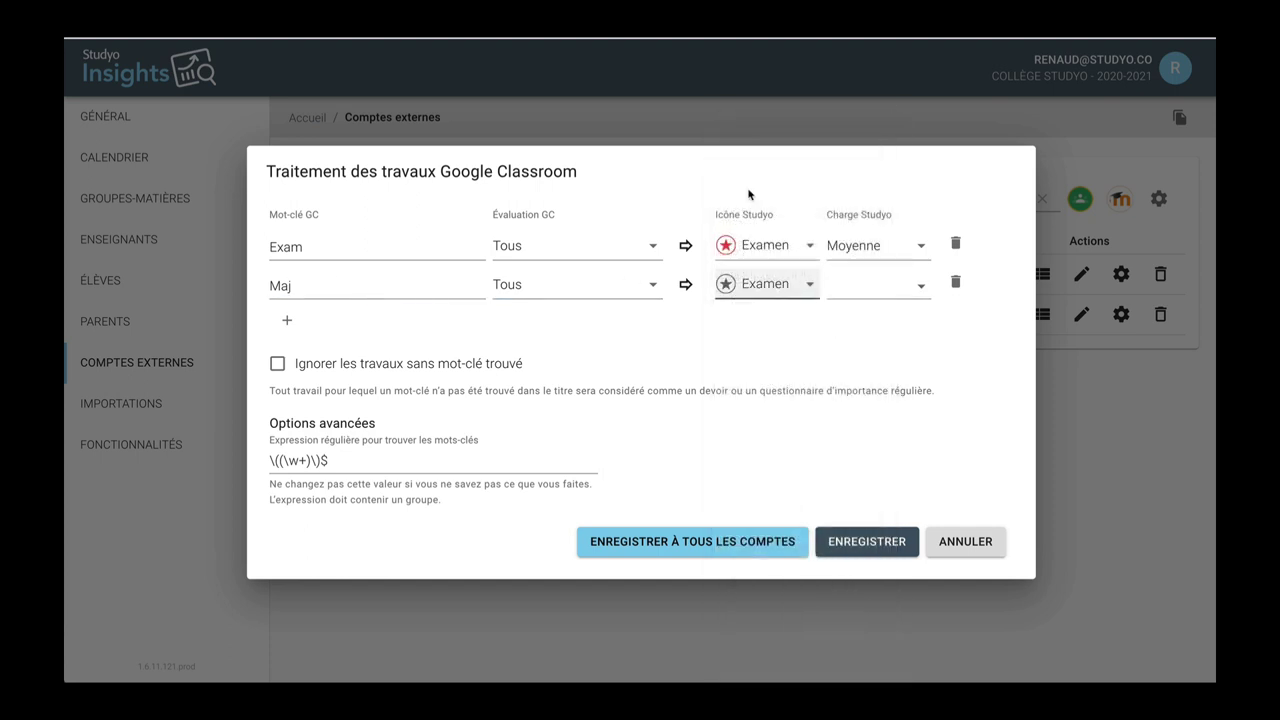
pyautogui.click(856, 285)
pyautogui.click(859, 373)
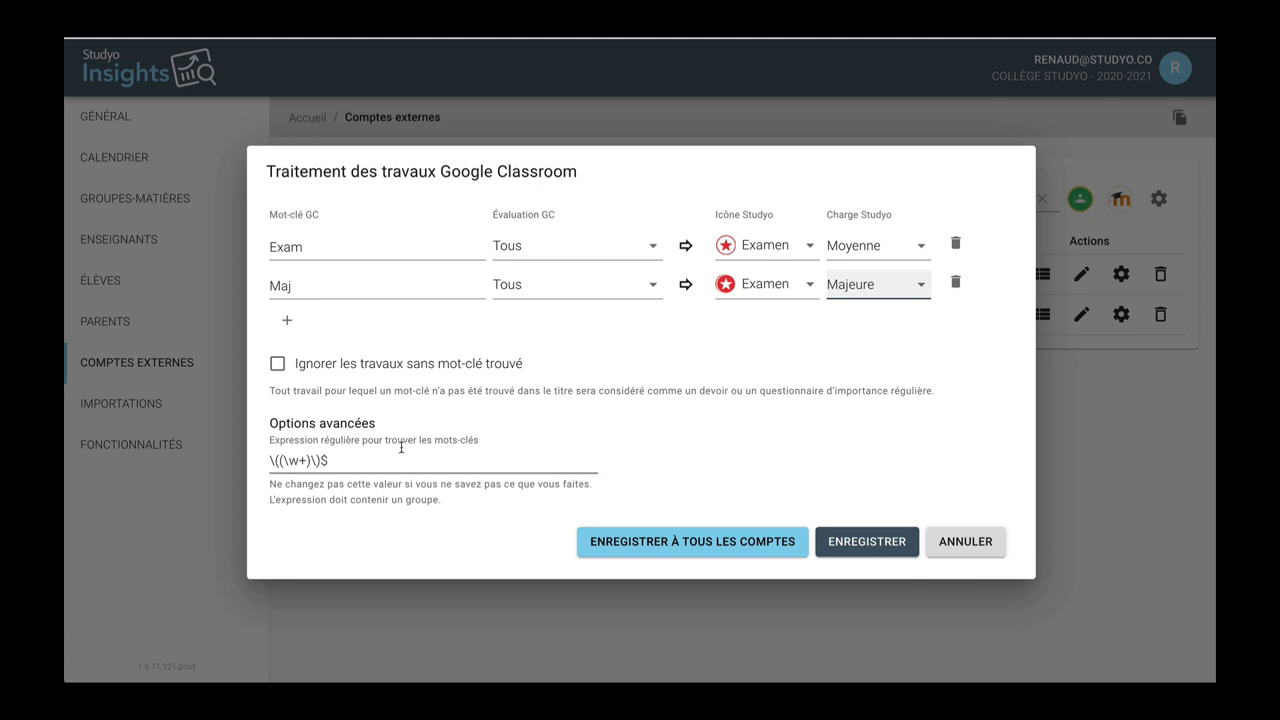
pyautogui.click(345, 449)
pyautogui.click(866, 543)
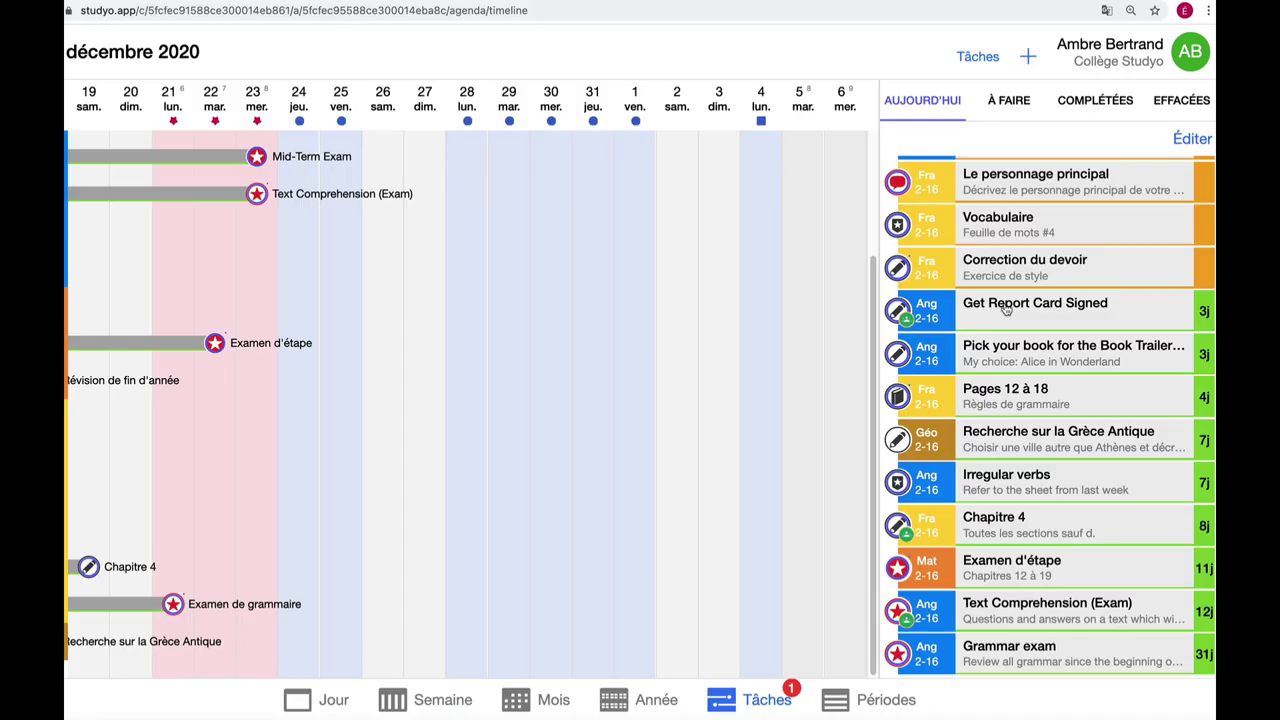
# Review the imported Google Classroom tasks and their icons in the student's Studyo task list.
pyautogui.scroll(3, 1005, 310)
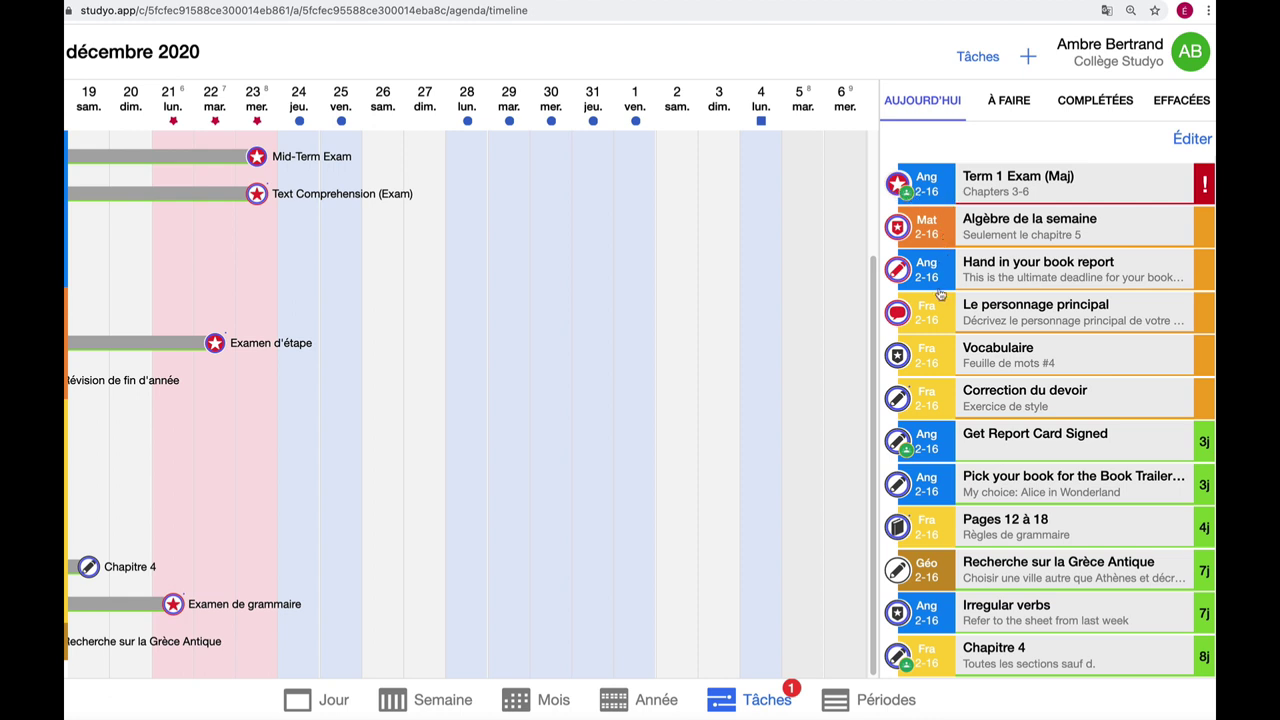
pyautogui.scroll(-3, 940, 293)
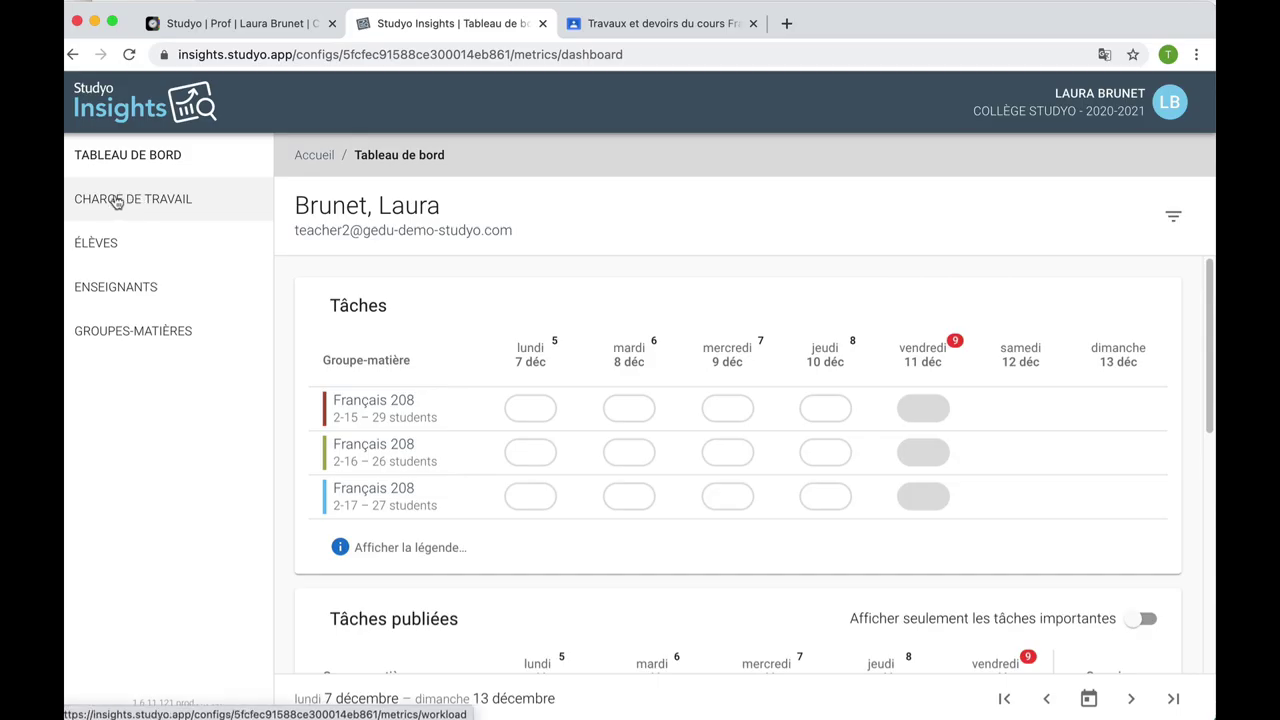
# On the teacher's Insights dashboard, examine the Charge de travail figures for groups 2-16 and 2-17 on Friday 11 December.
pyautogui.scroll(-5, 443, 411)
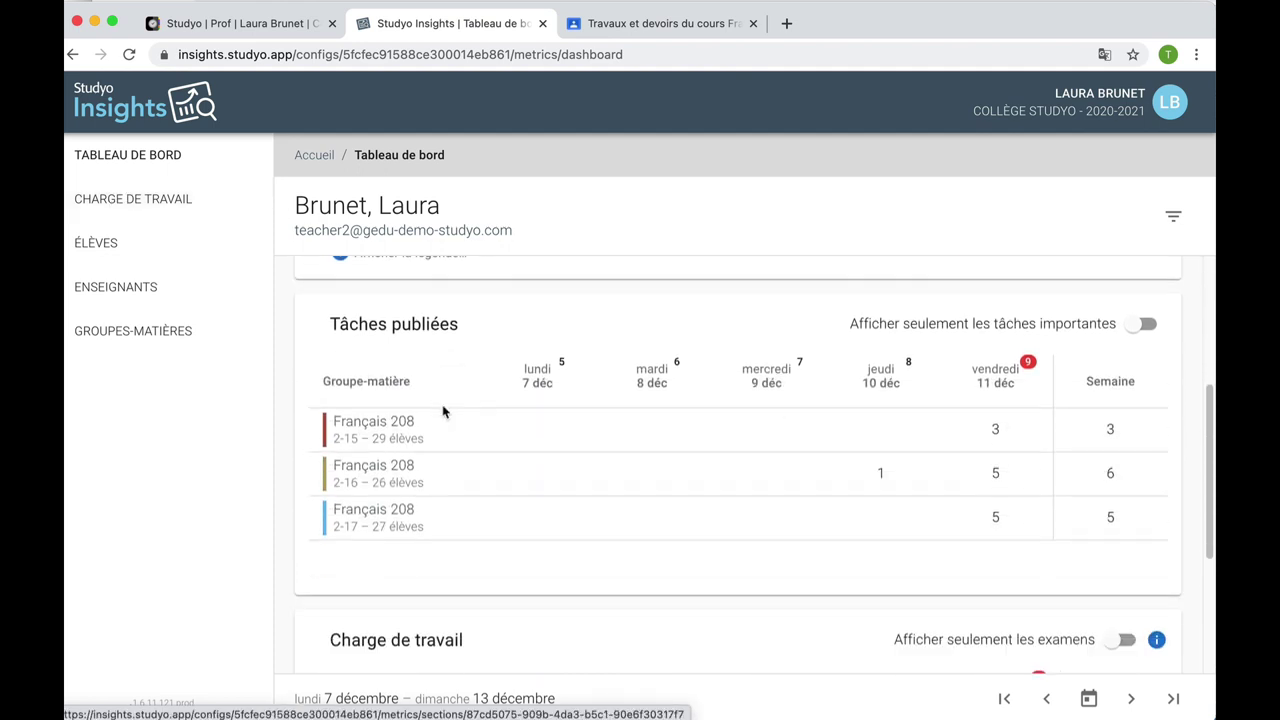
pyautogui.scroll(-2, 443, 411)
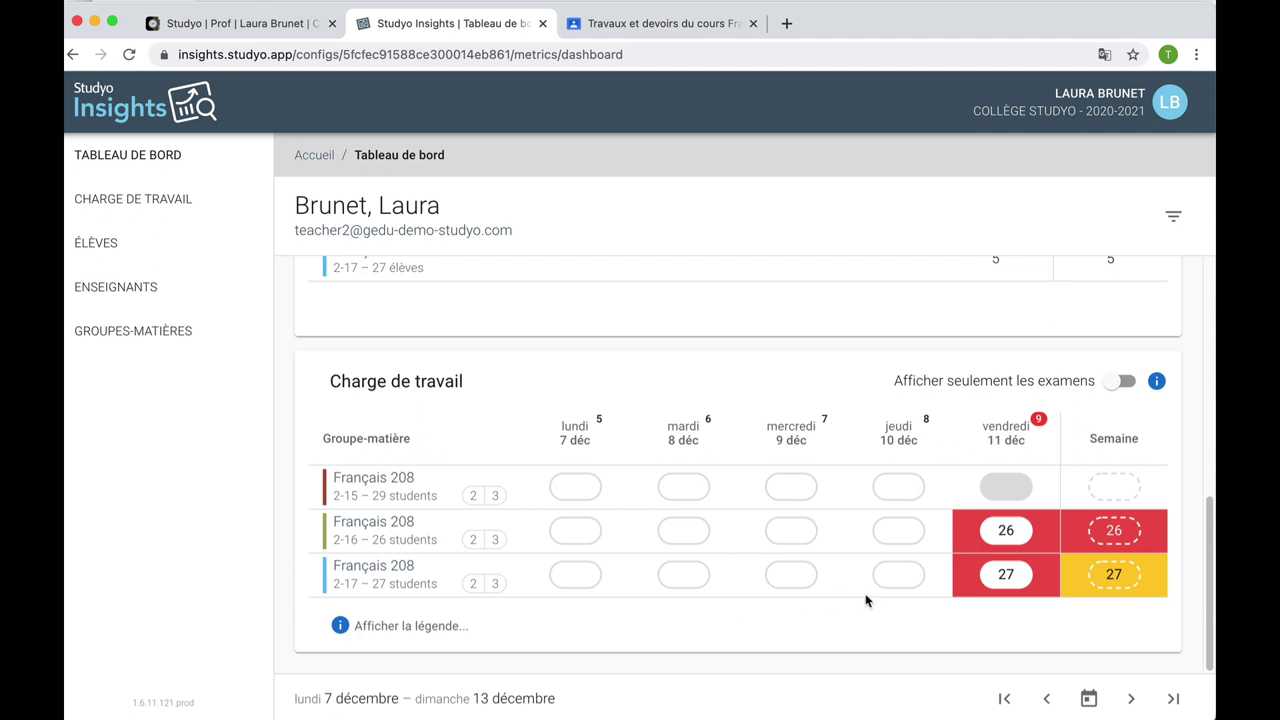
pyautogui.moveTo(1020, 566)
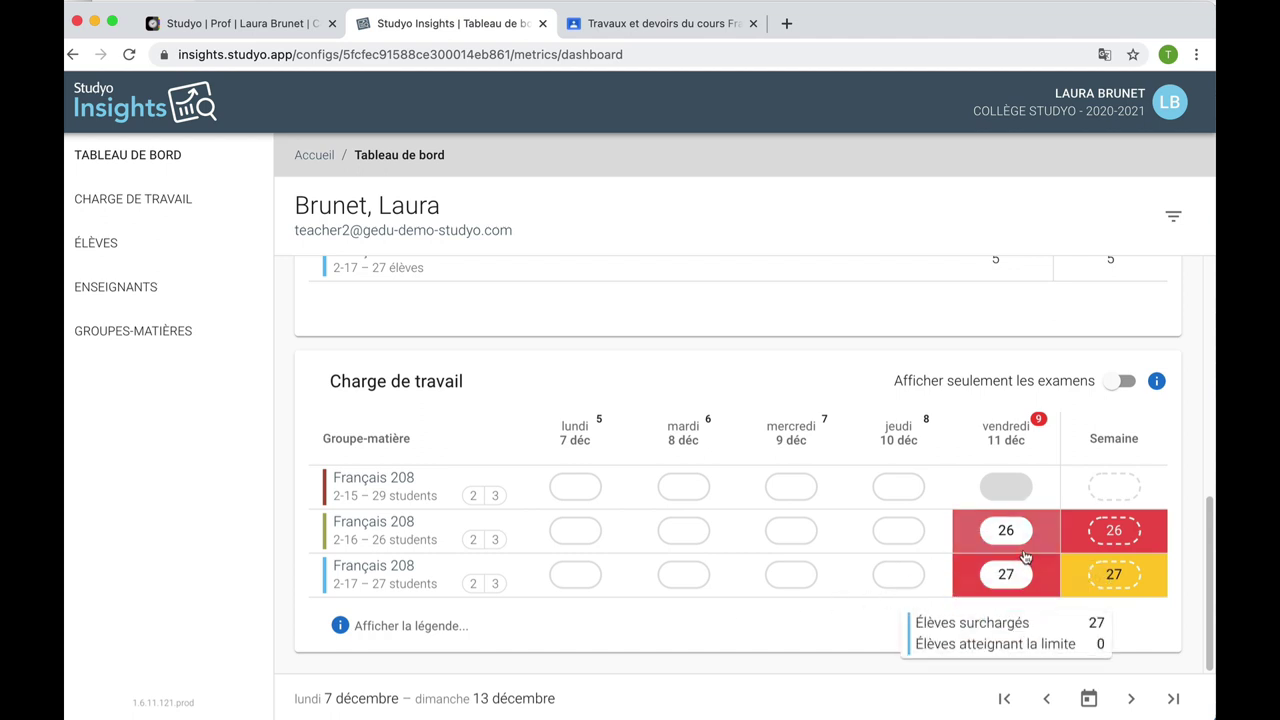
pyautogui.moveTo(1016, 538)
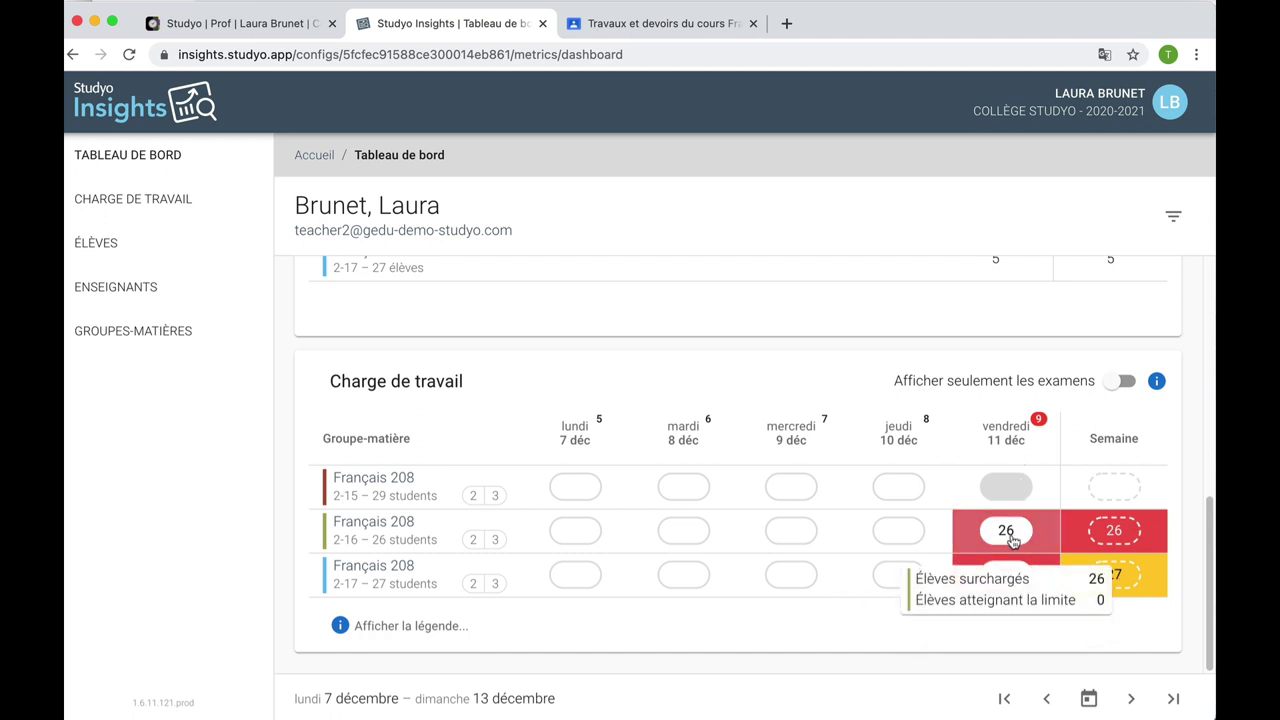
# Advance the dashboard to the week of 21 December and inspect the tasks behind group 2-16's workload on 23 December.
pyautogui.click(1131, 698)
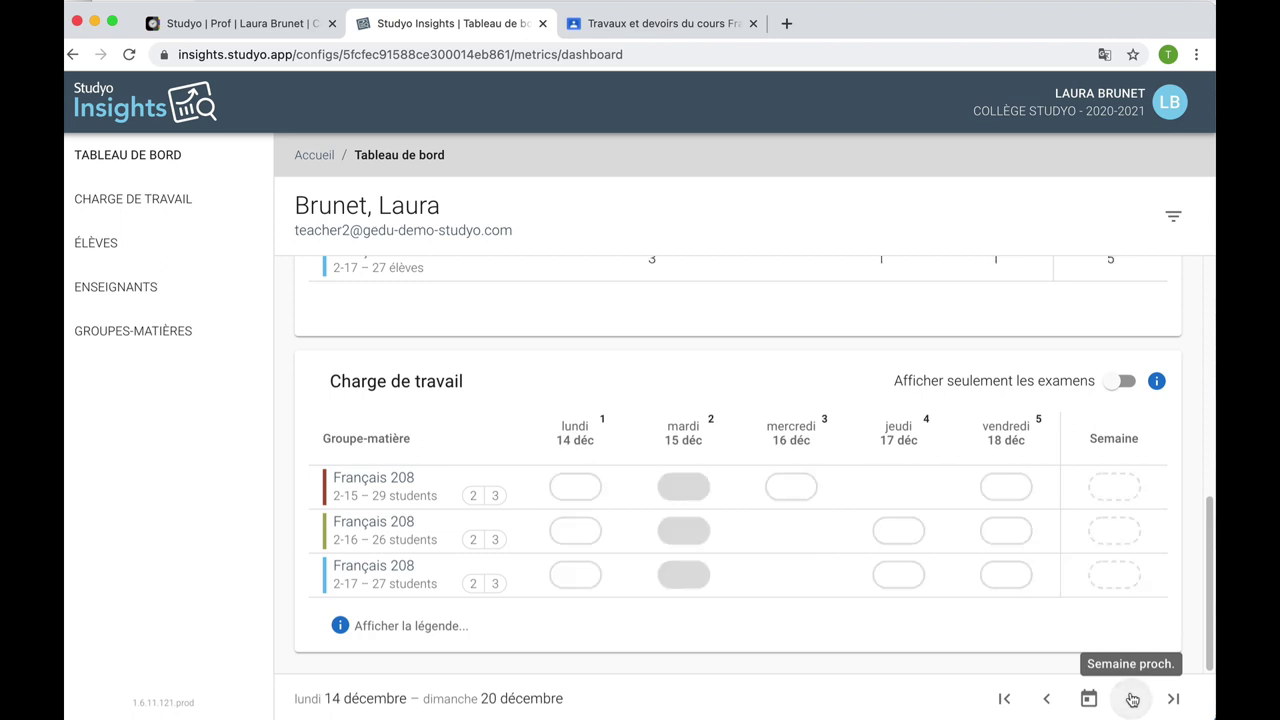
pyautogui.click(1132, 699)
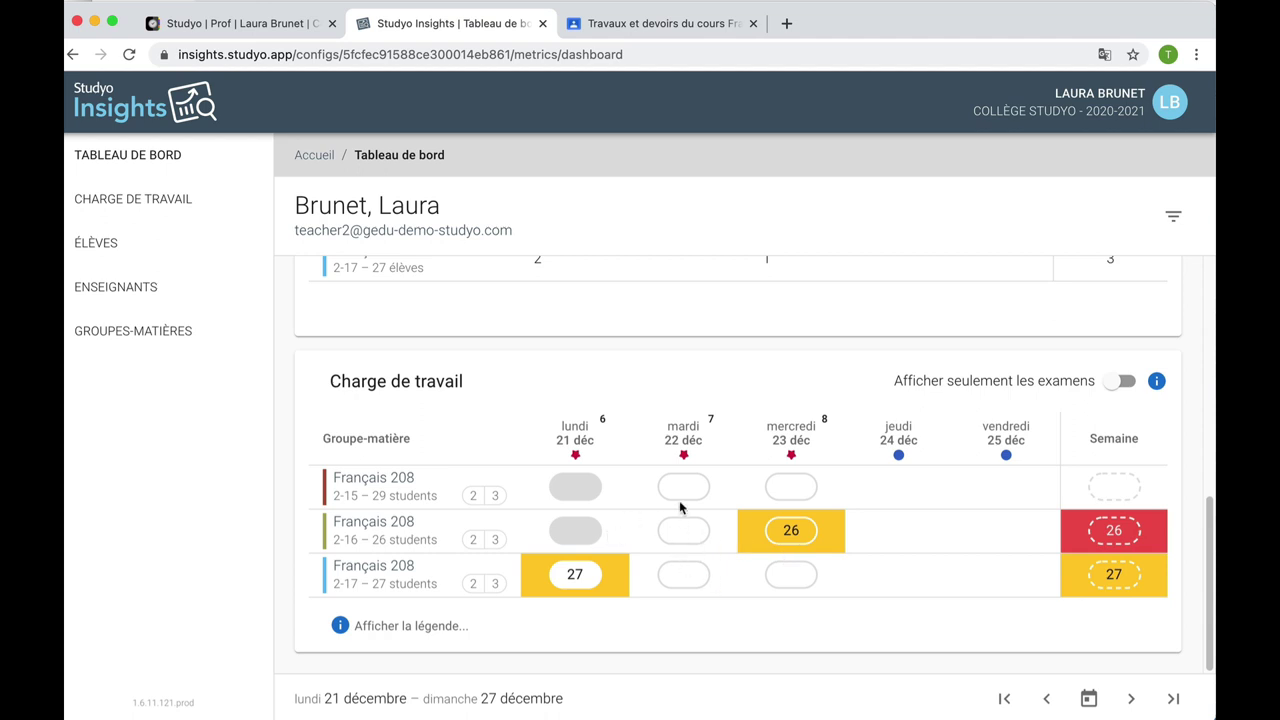
pyautogui.moveTo(797, 531)
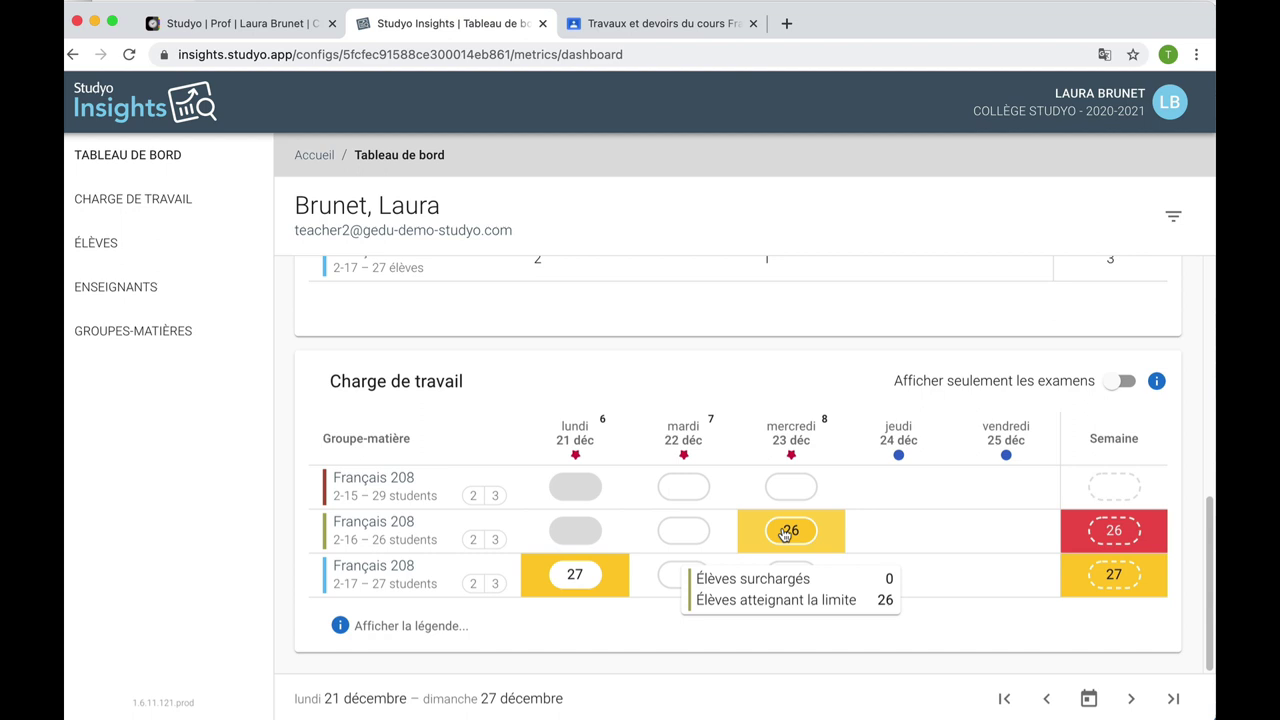
pyautogui.click(786, 532)
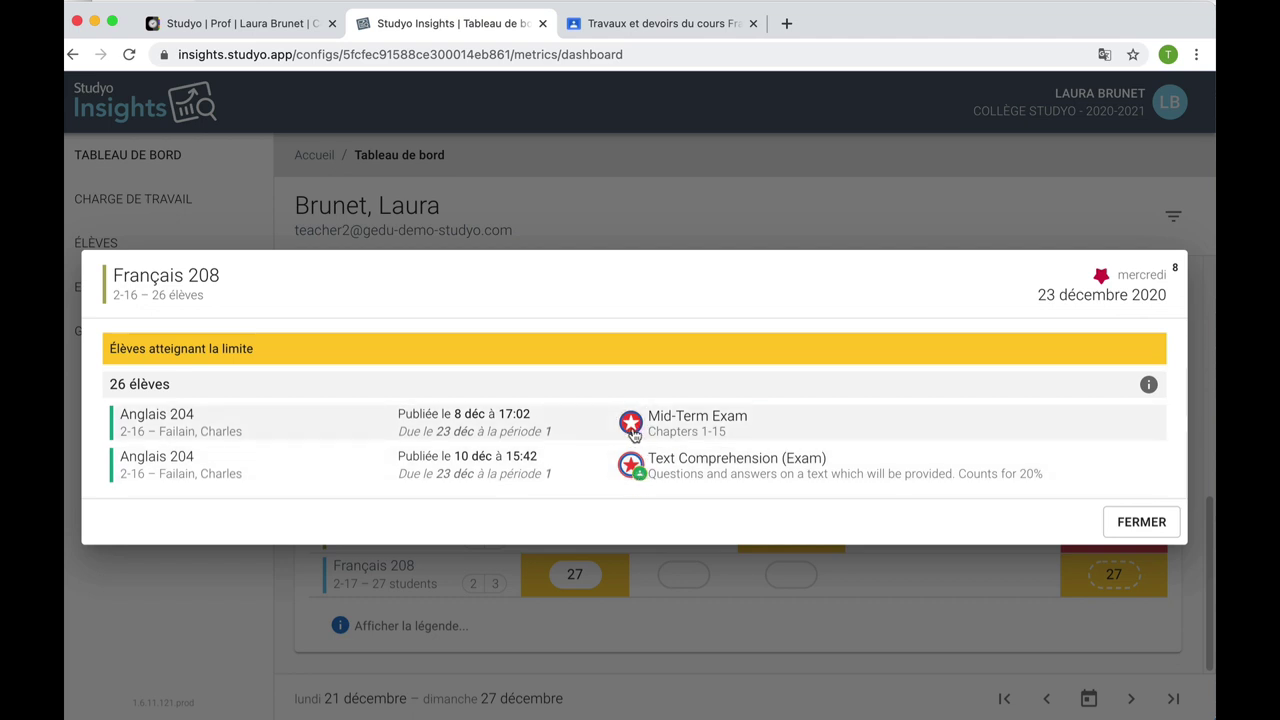
pyautogui.click(1133, 530)
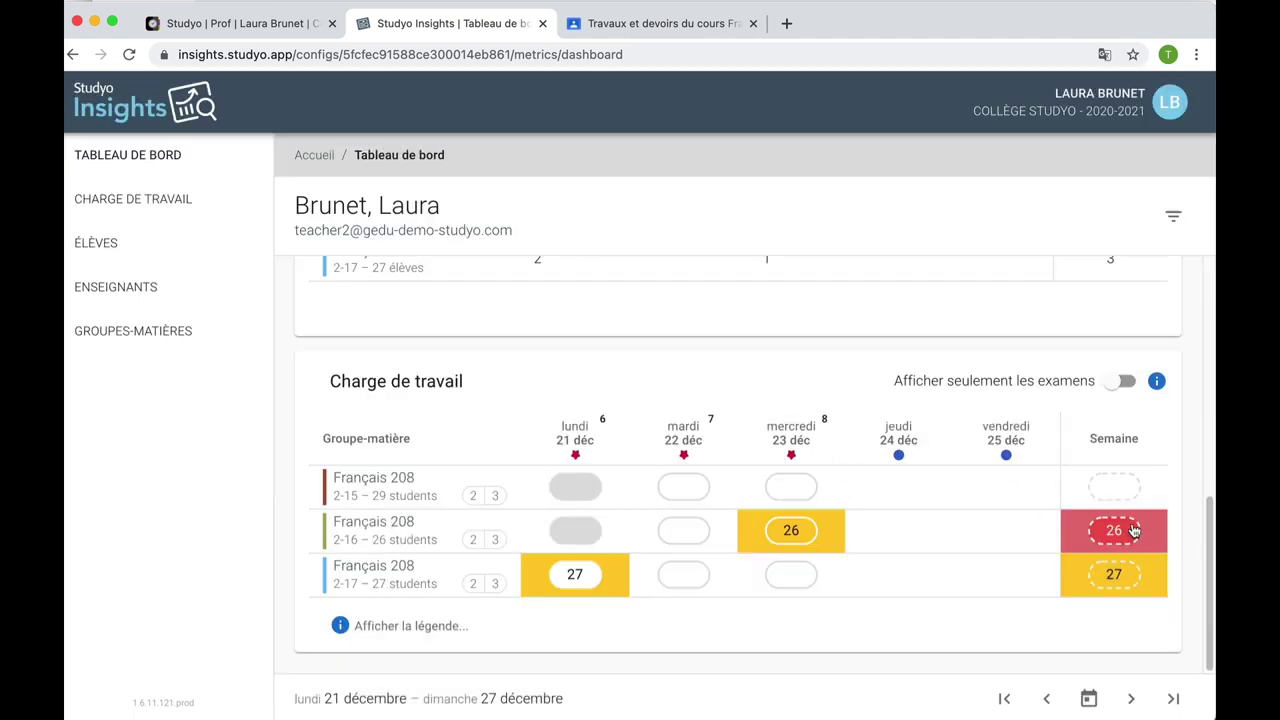
pyautogui.moveTo(793, 530)
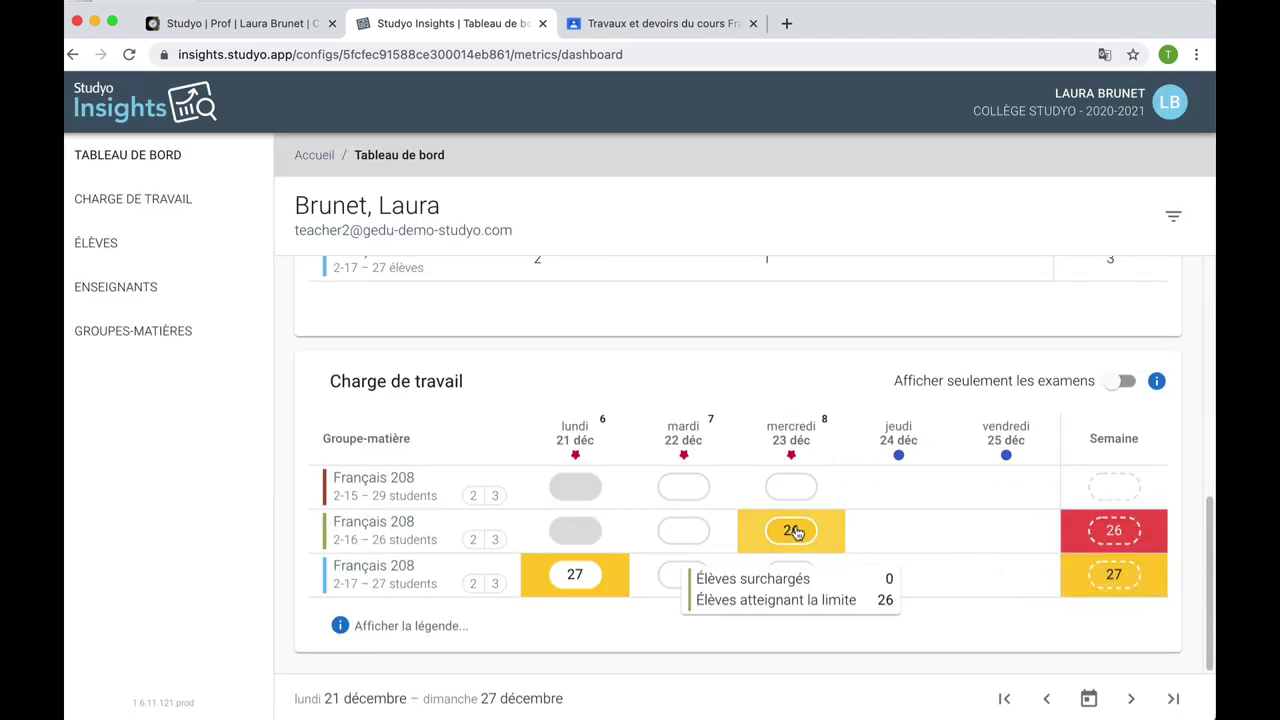